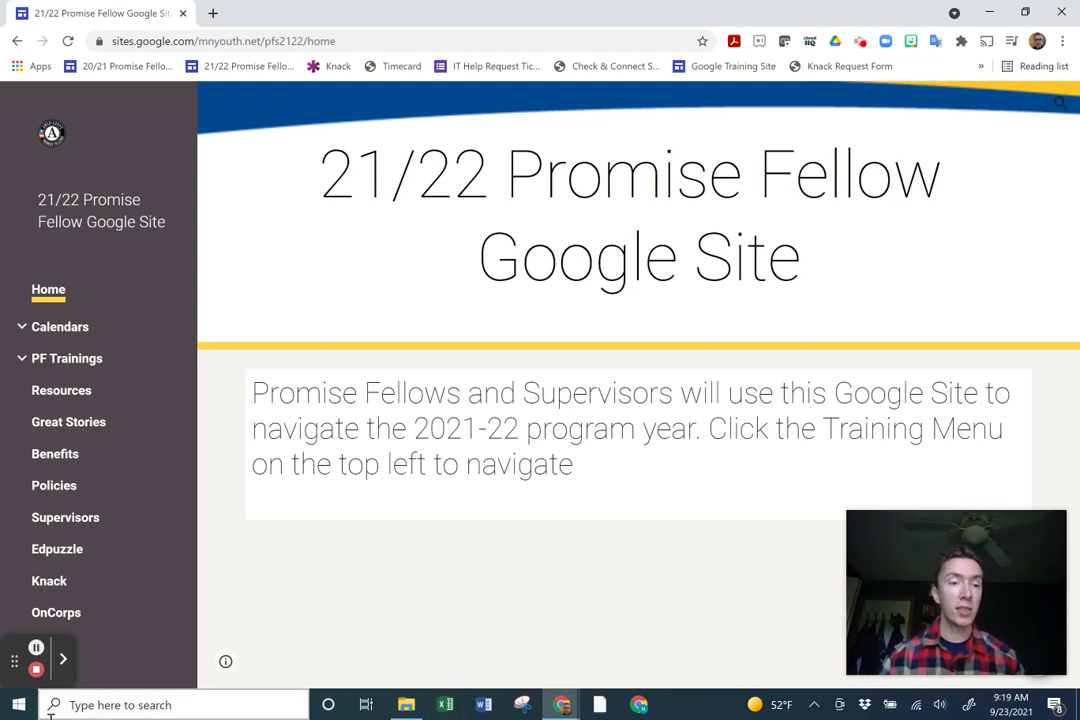
Open the Knack student database from the Google Site's left sidebar.
left_click(50, 588)
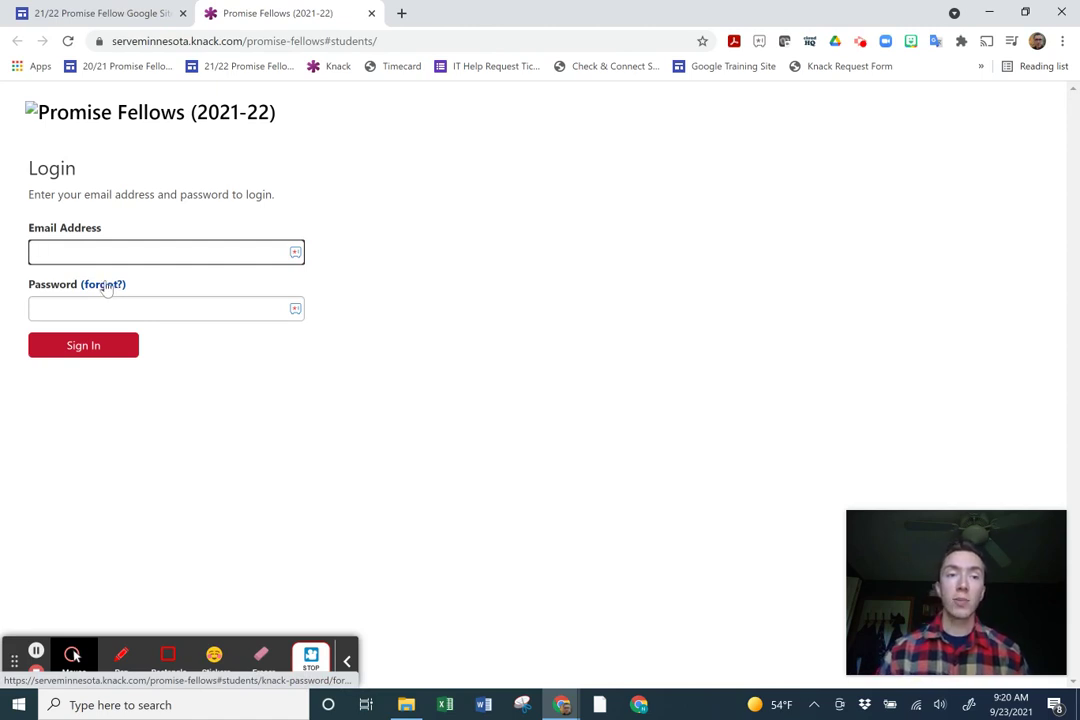
View the Knack password-reset page, then return to the login form.
left_click(104, 287)
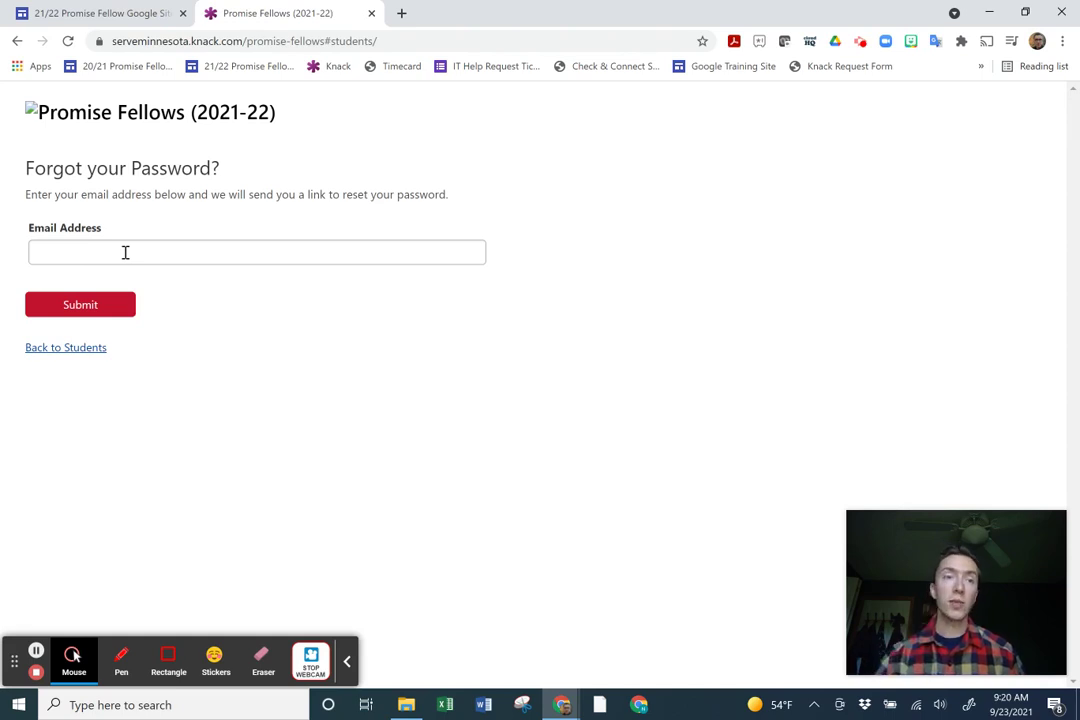
left_click(85, 347)
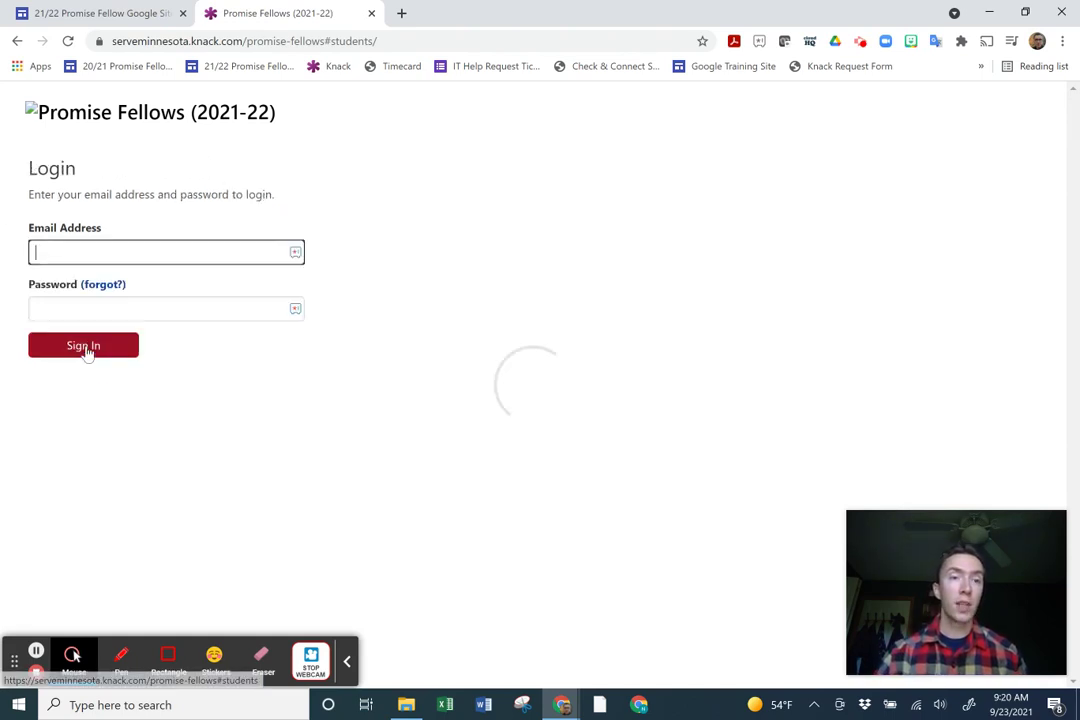
Sign in to Promise Fellows Knack with the account e-mail and password.
left_click(108, 250)
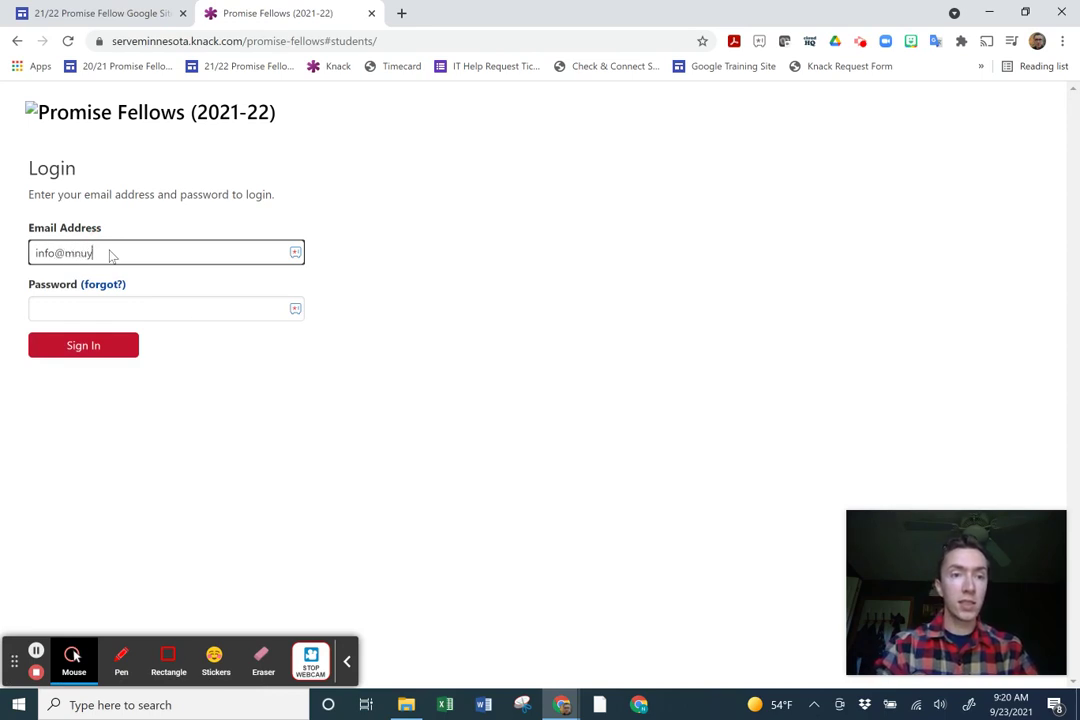
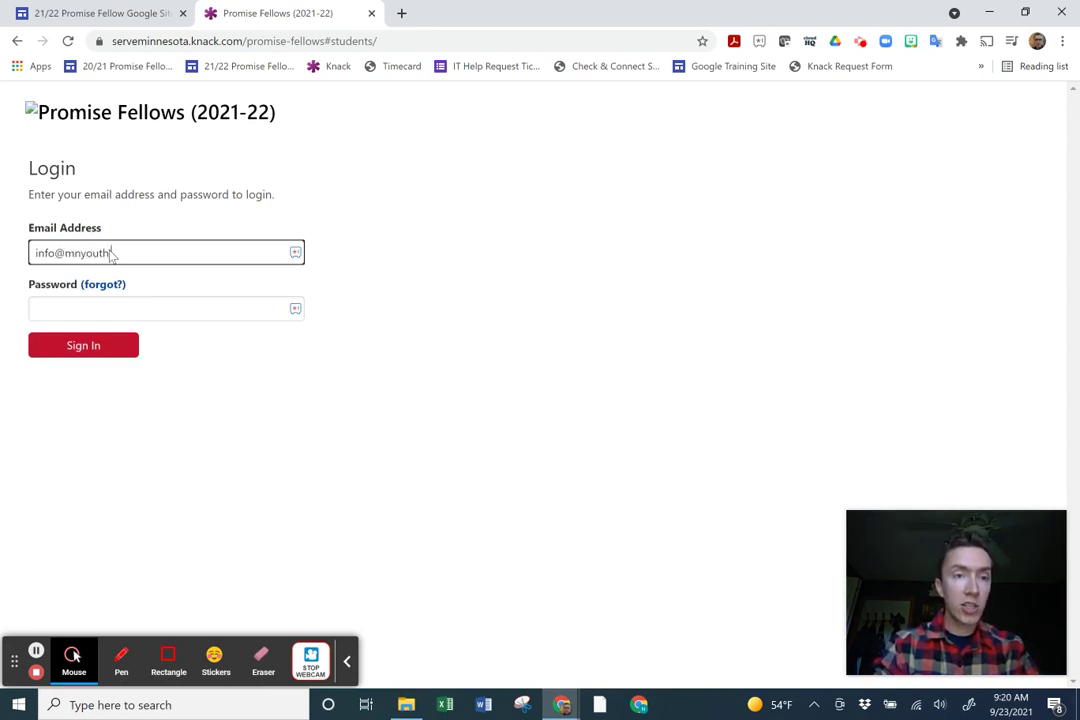
key("Tab")
type("•••••••")
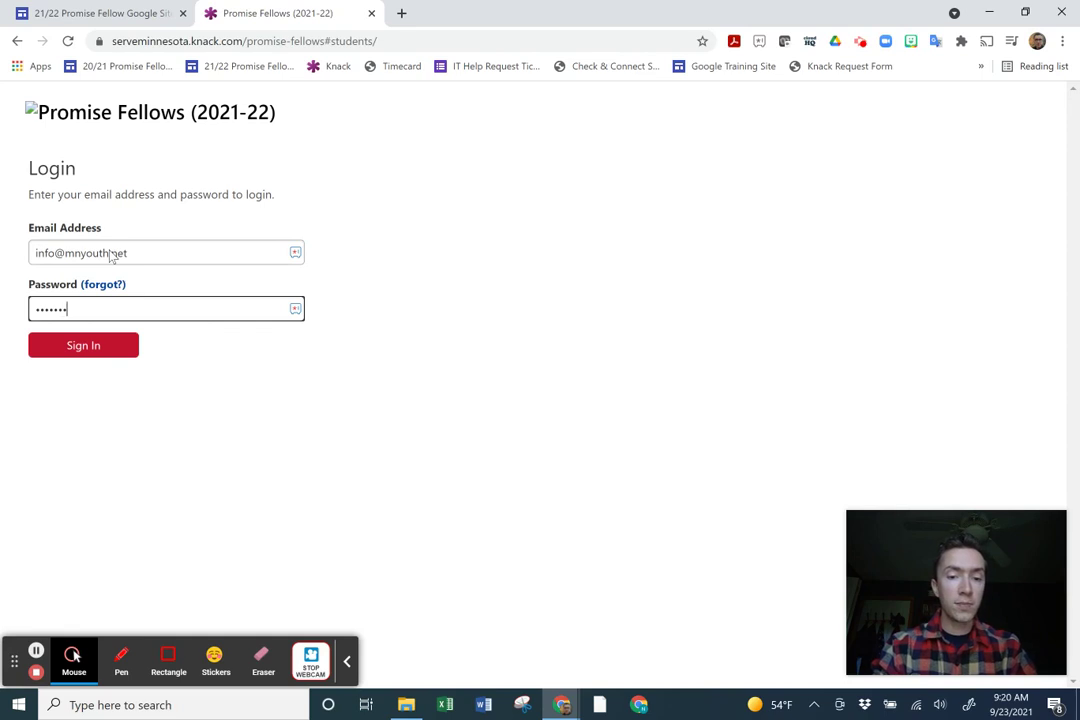
type("••••••••••")
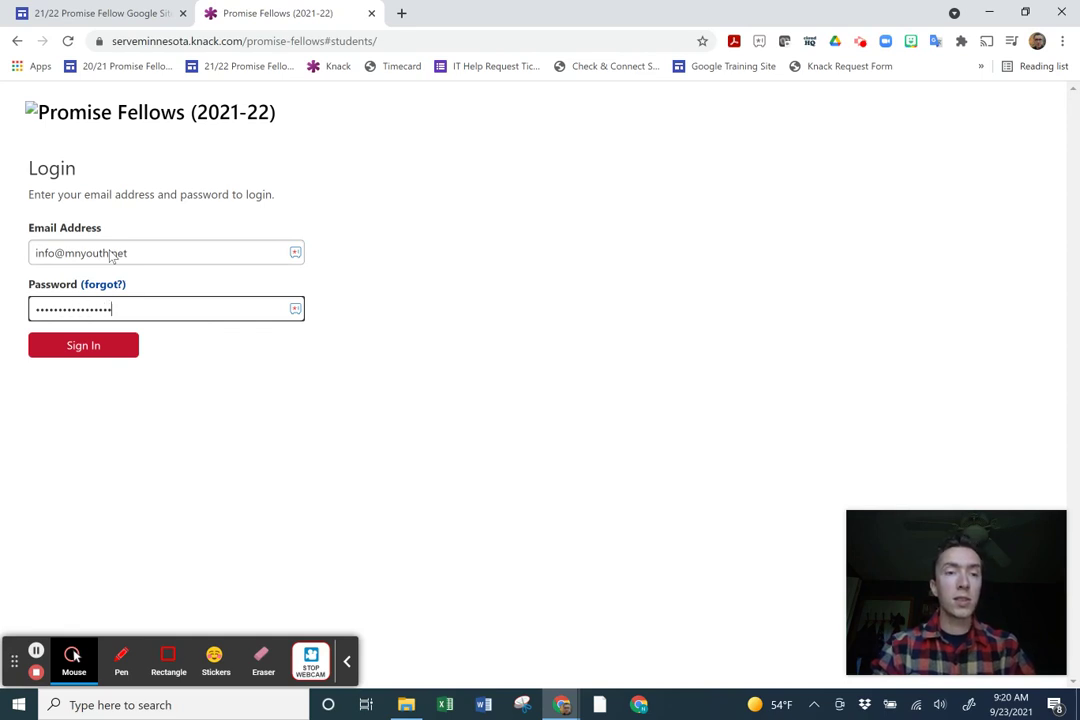
key("Return")
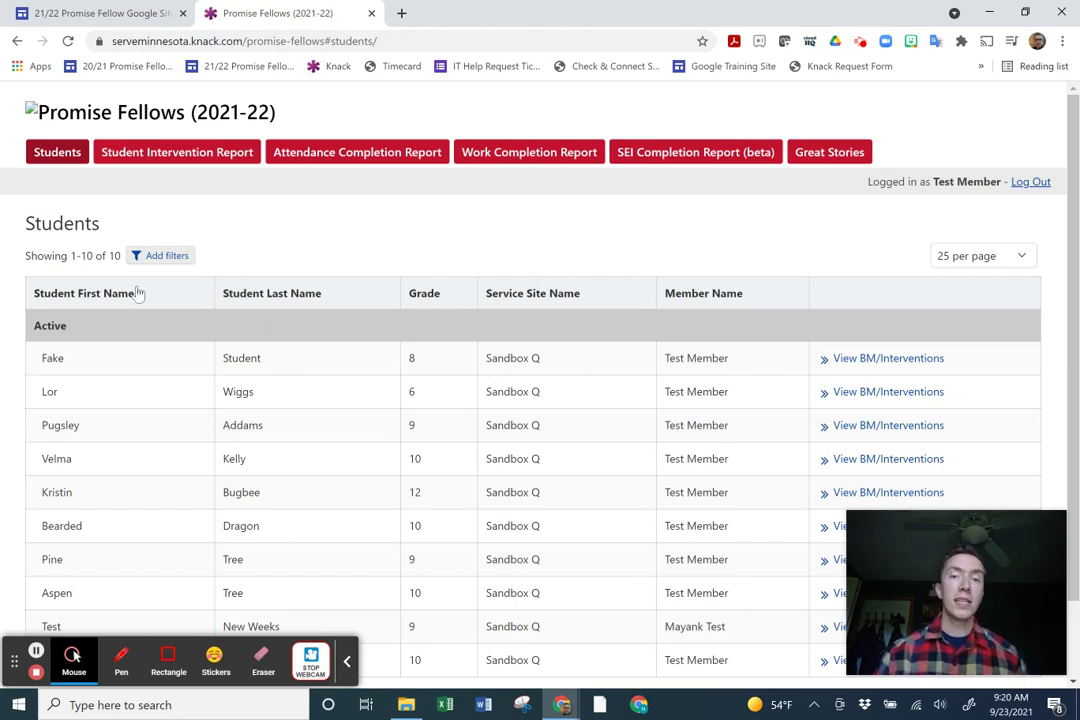
scroll(309, 284, "down", 2)
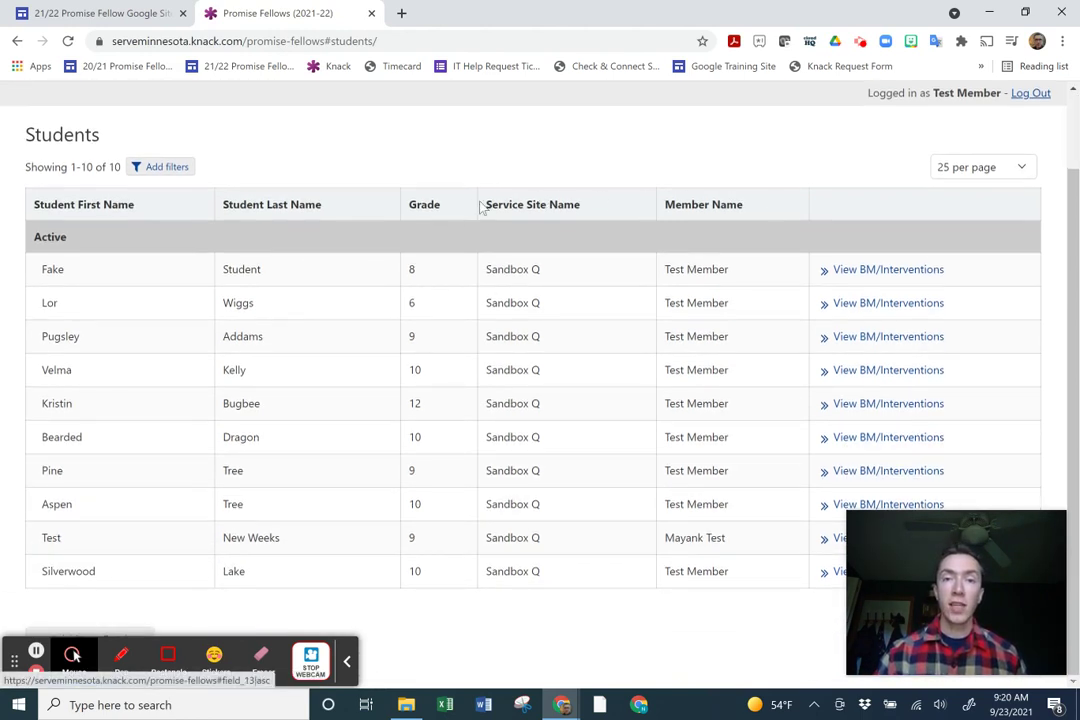
left_click_drag(482, 205, 579, 209)
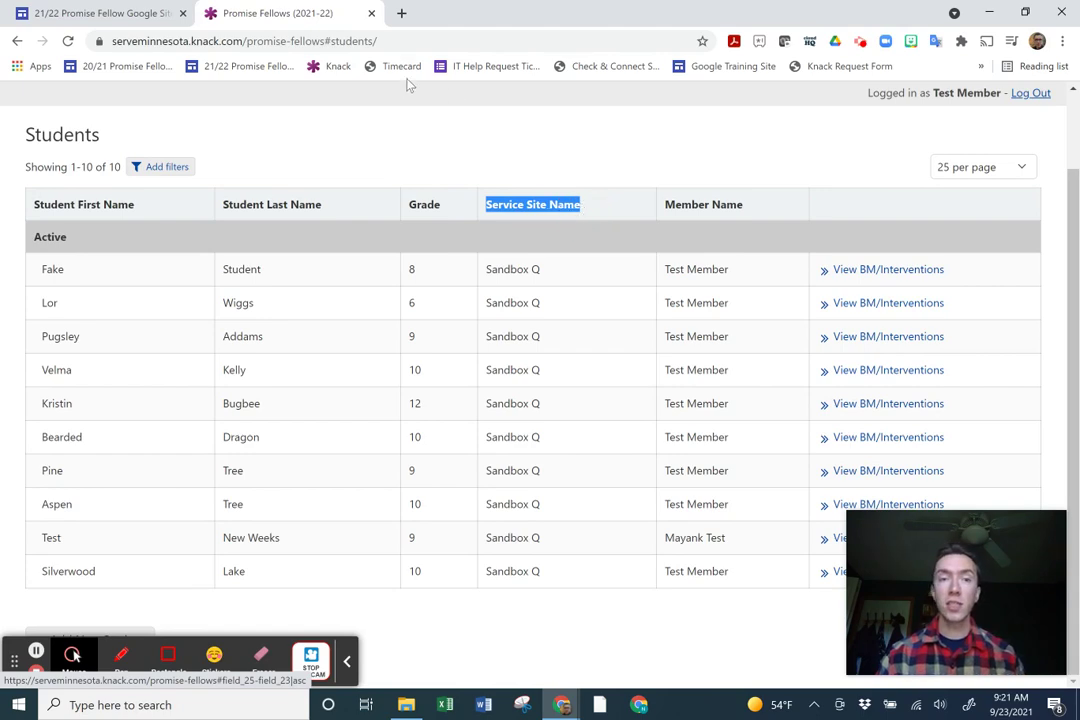
left_click(182, 168)
left_click(355, 179)
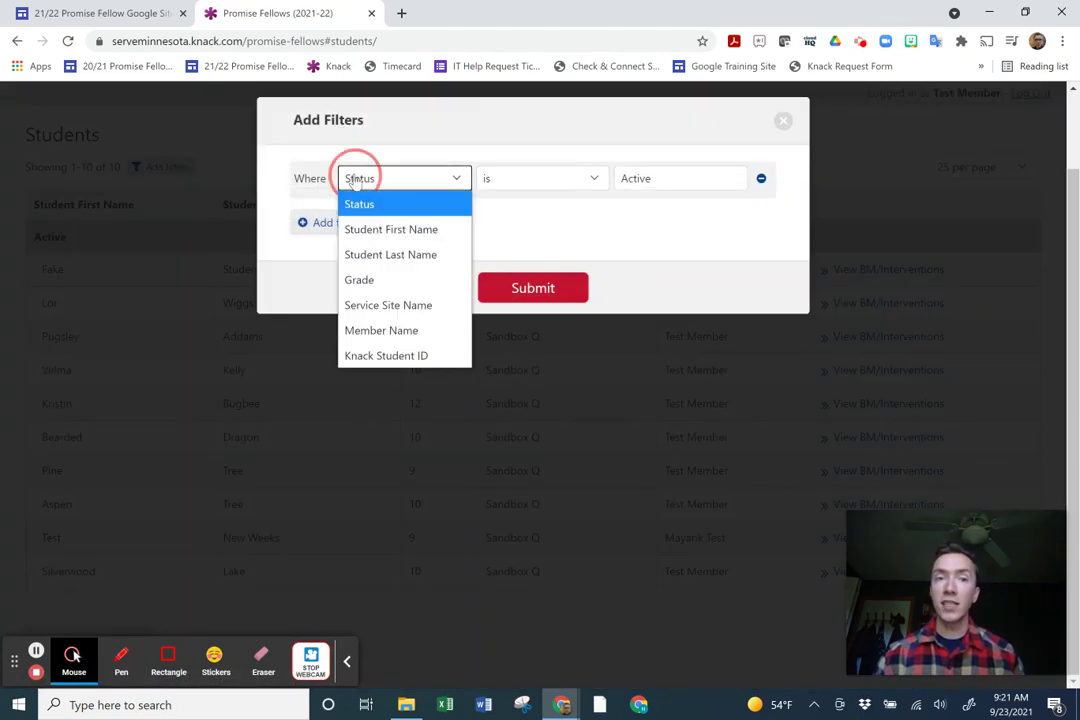
left_click(398, 330)
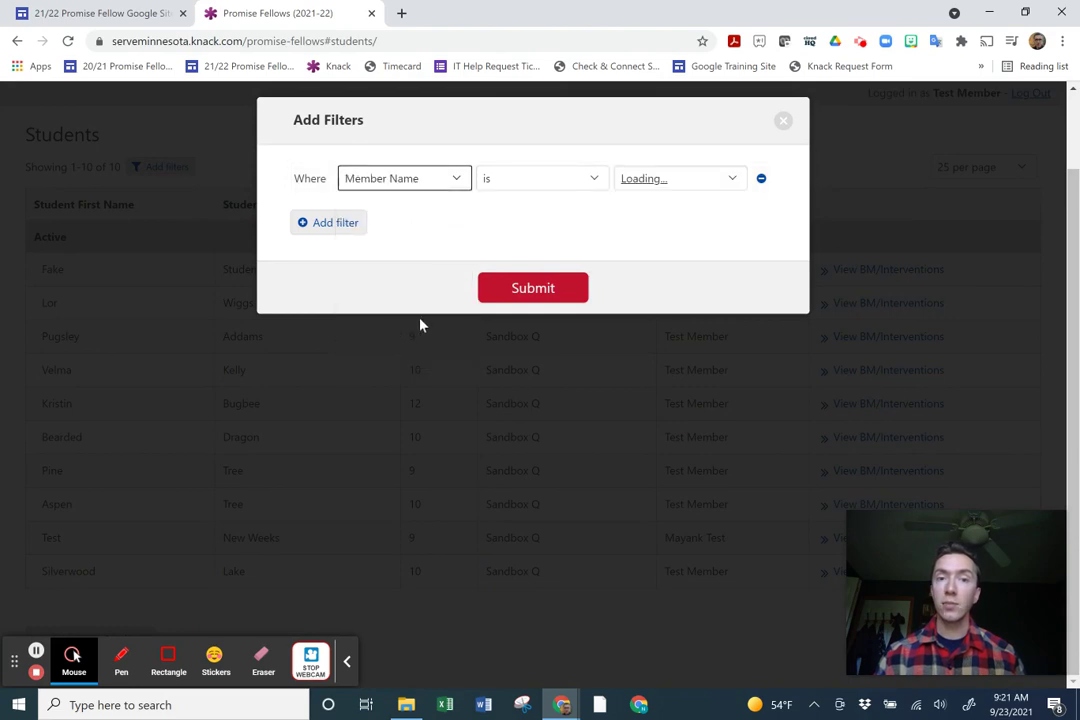
left_click(783, 121)
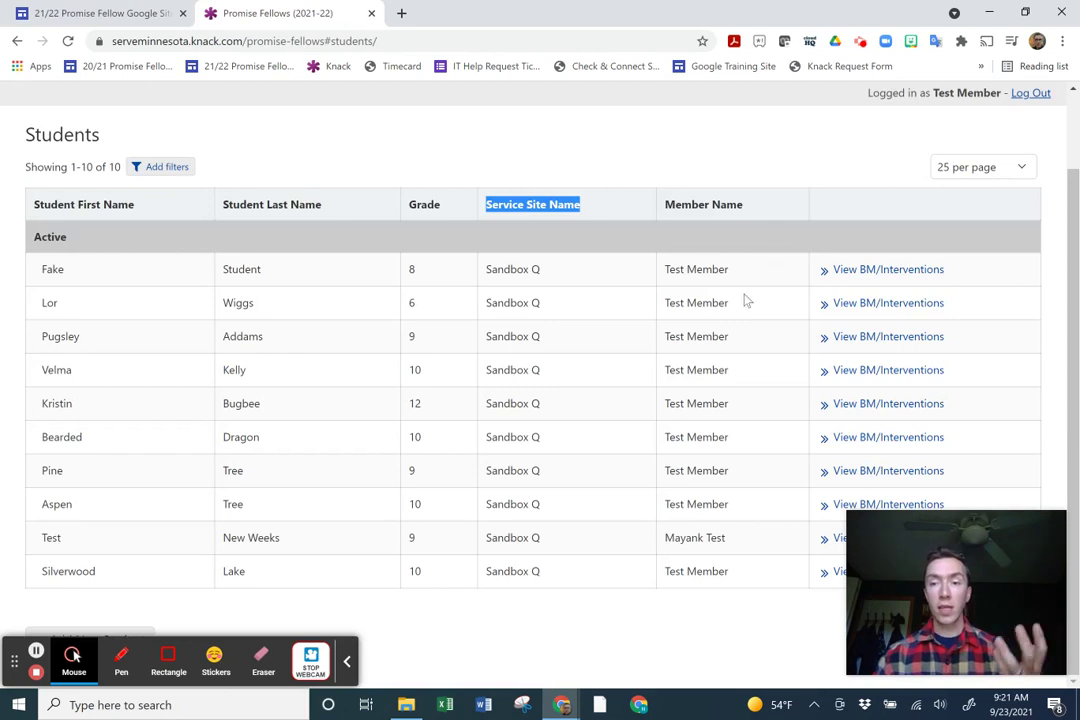
left_click(348, 668)
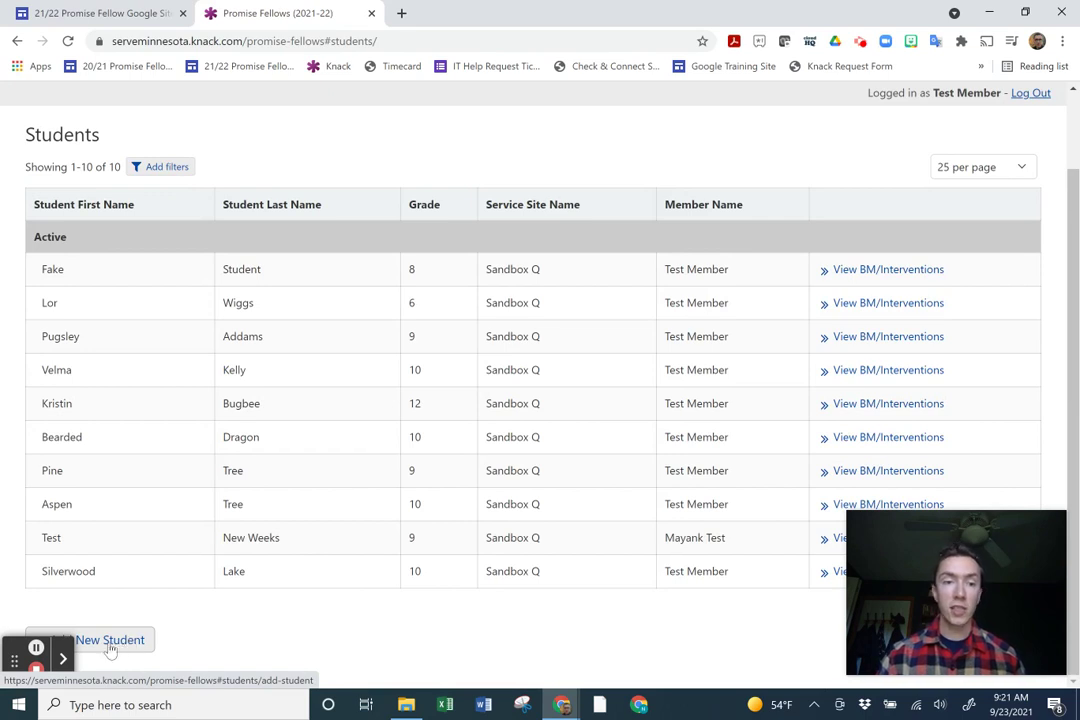
left_click_drag(10, 656, 760, 650)
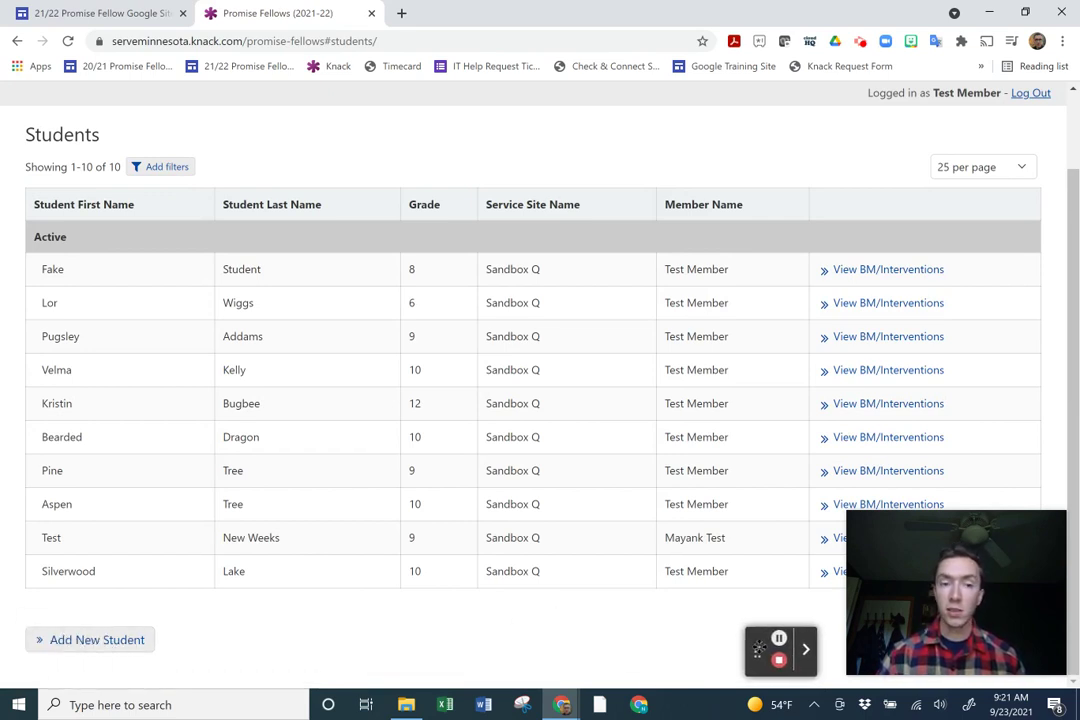
Start a new student record and enter the student's first and last name.
left_click(62, 640)
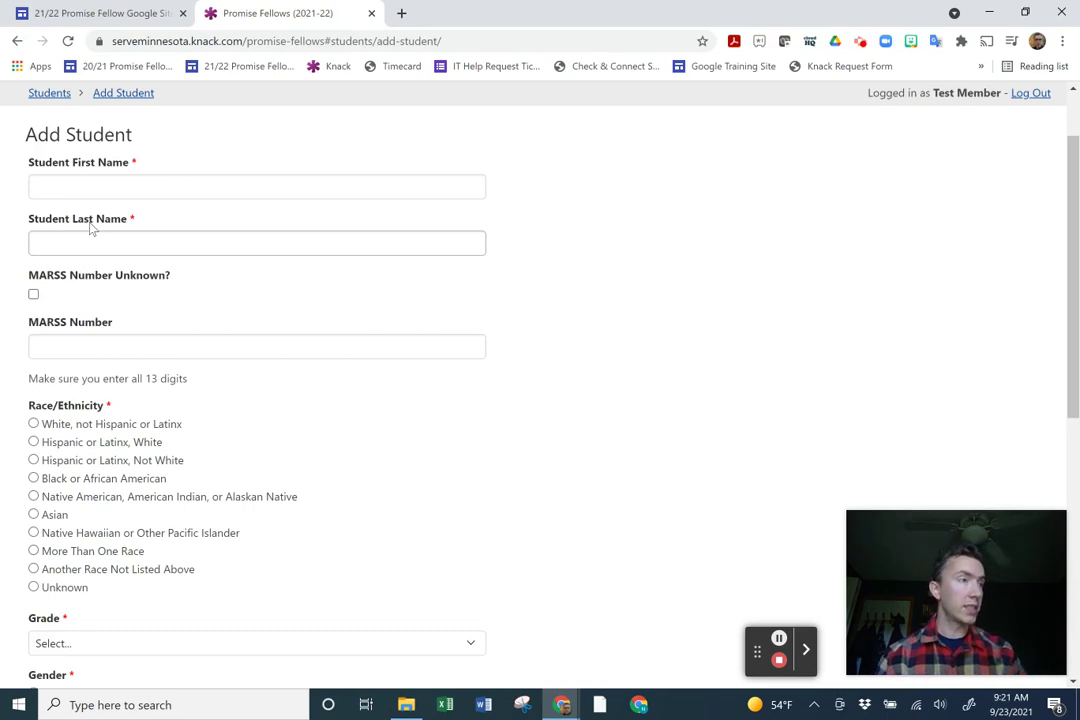
left_click(139, 184)
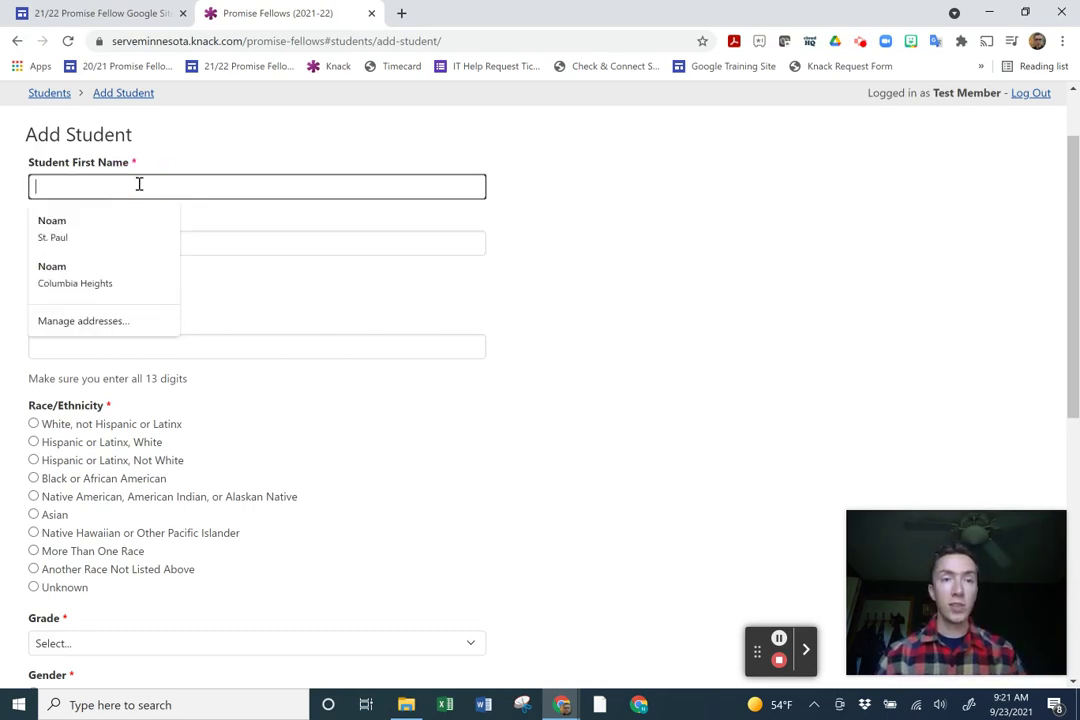
type("Con")
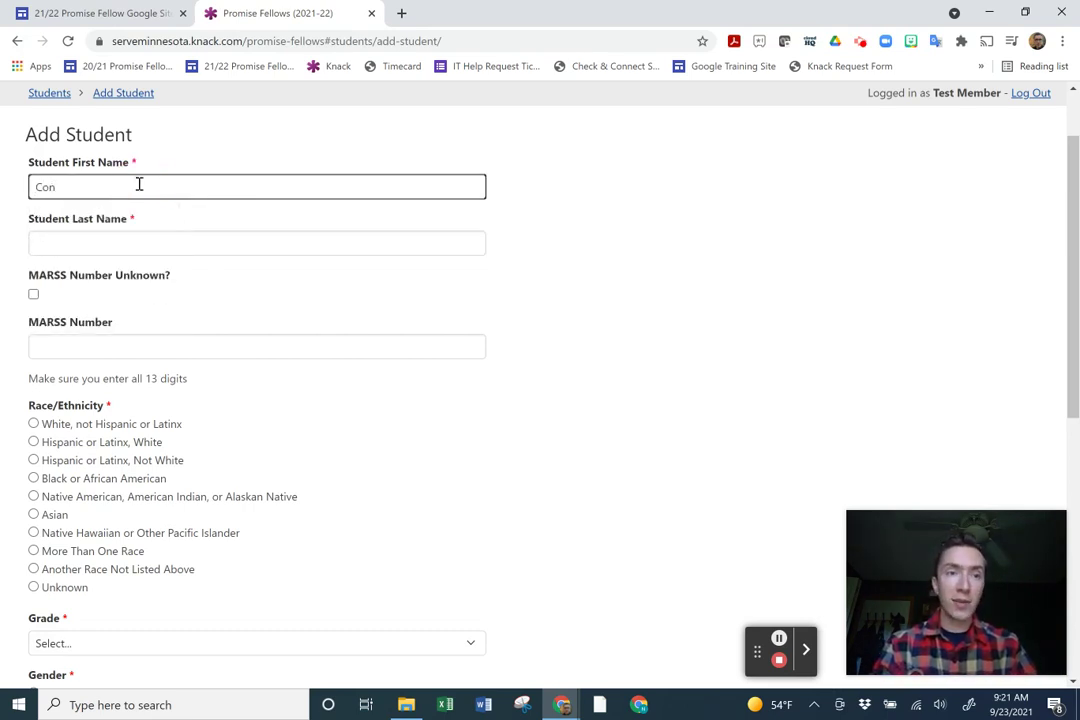
type("flict")
key("Tab")
type("Styles")
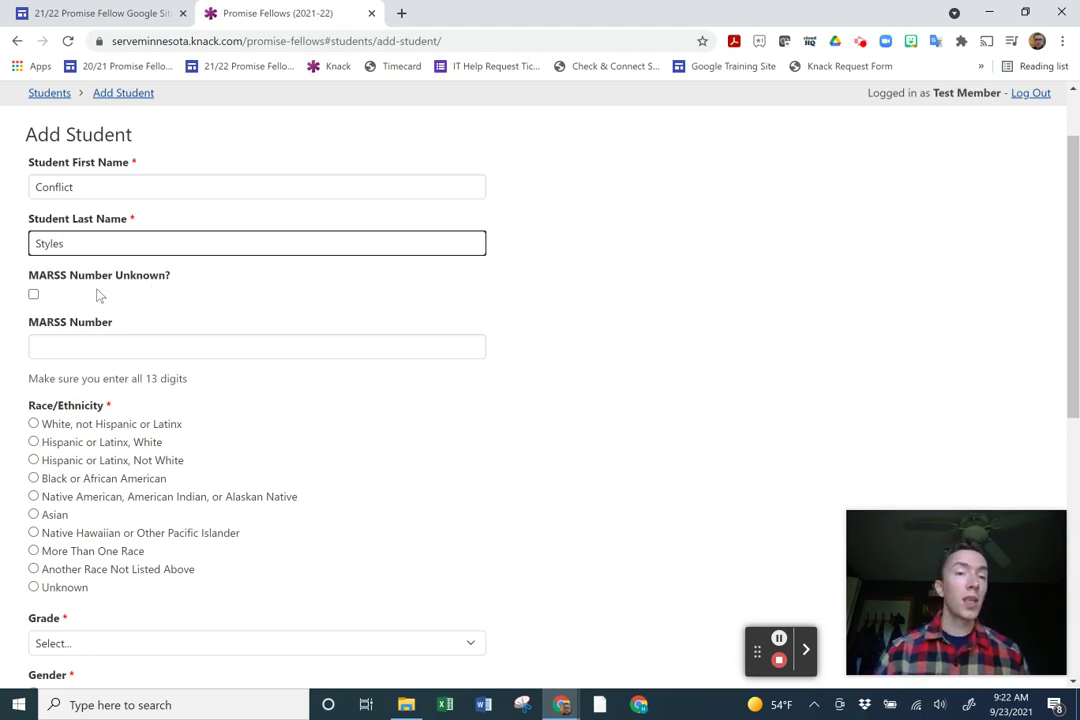
Mark the MARSS number unknown and set race to White, not Hispanic or Latinx.
left_click(34, 296)
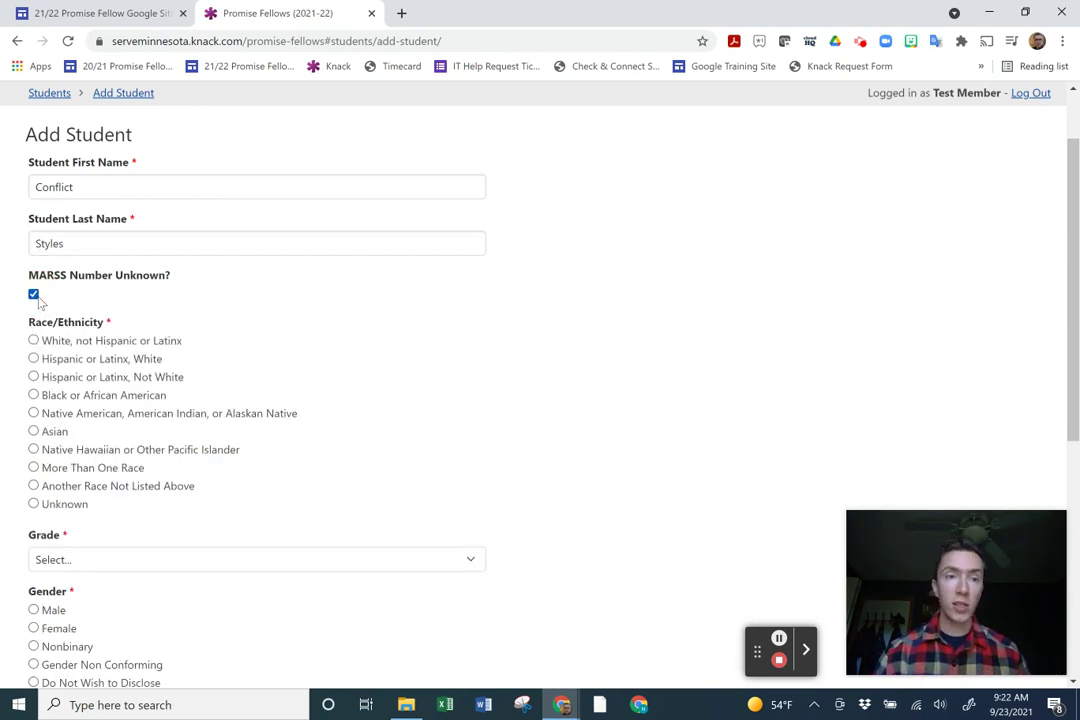
scroll(66, 330, "down", 1)
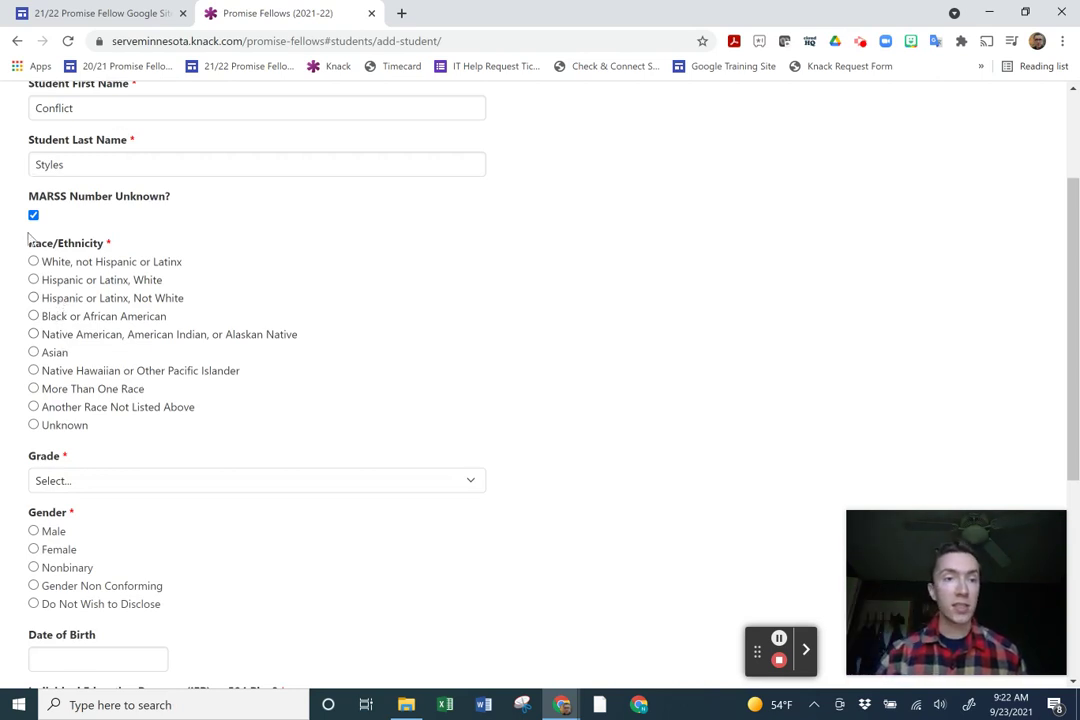
left_click(33, 261)
scroll(187, 427, "down", 1)
scroll(187, 427, "down", 1)
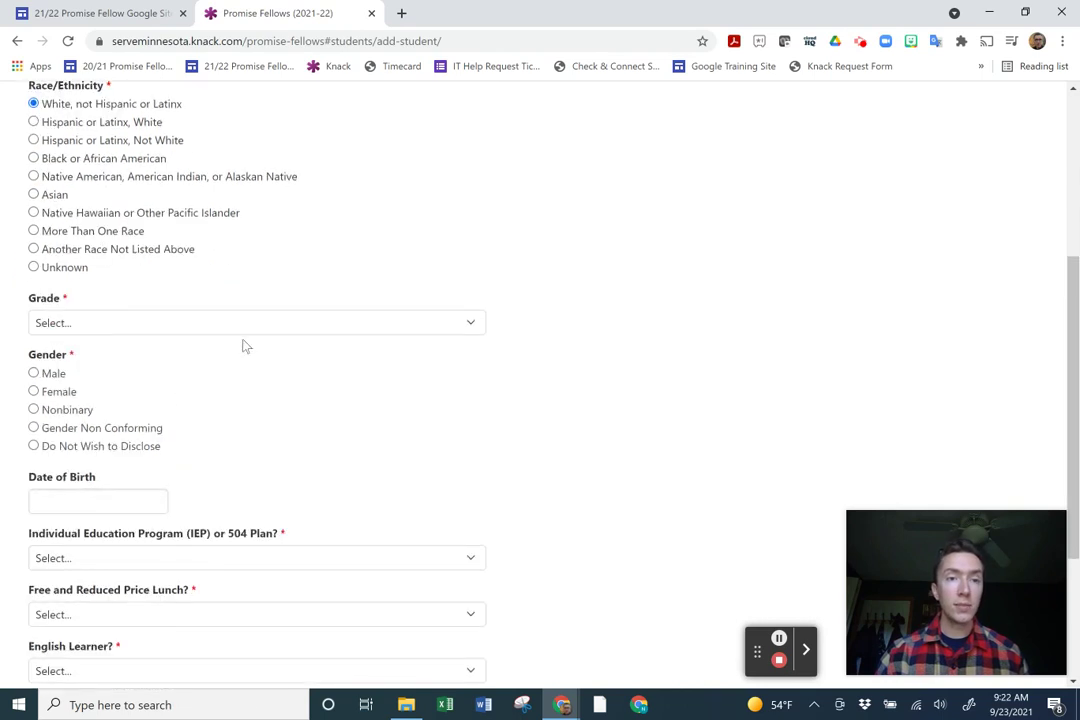
Set the student's grade to 9 and gender to Male.
left_click(282, 332)
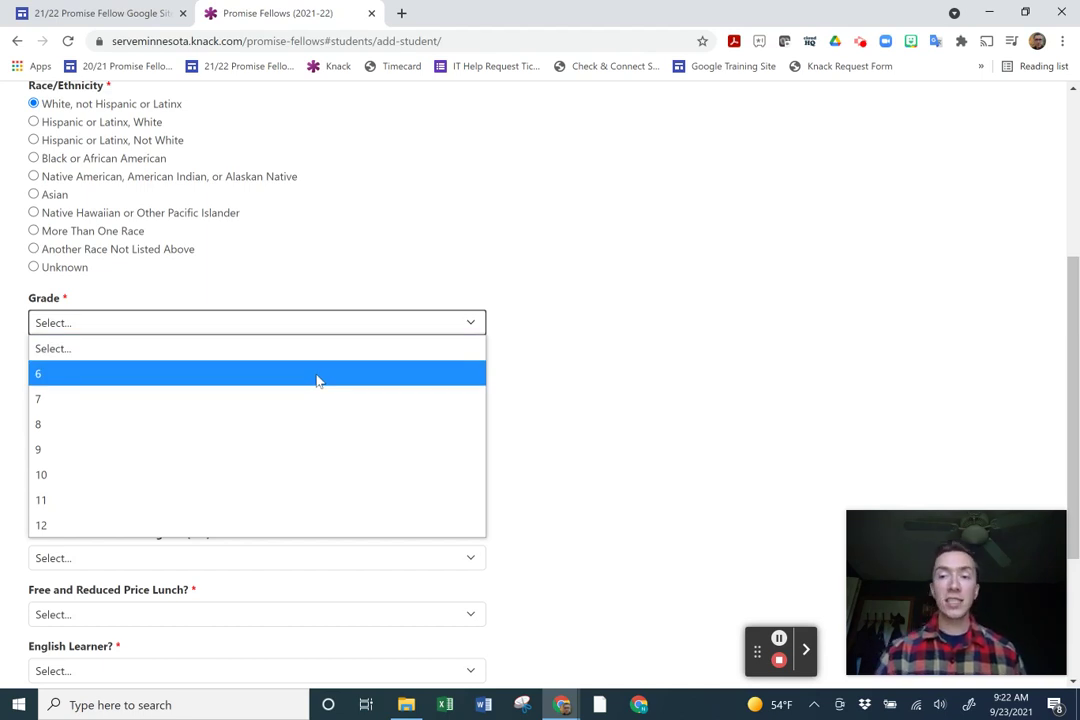
left_click(283, 458)
scroll(283, 458, "down", 1)
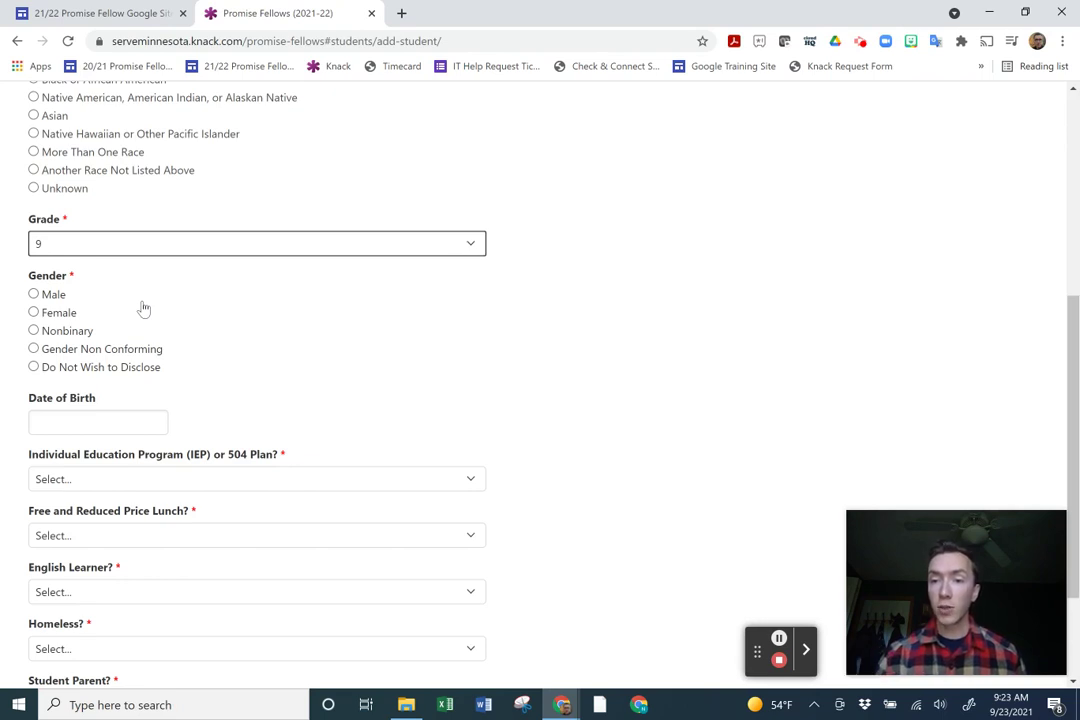
left_click(60, 294)
scroll(67, 312, "down", 3)
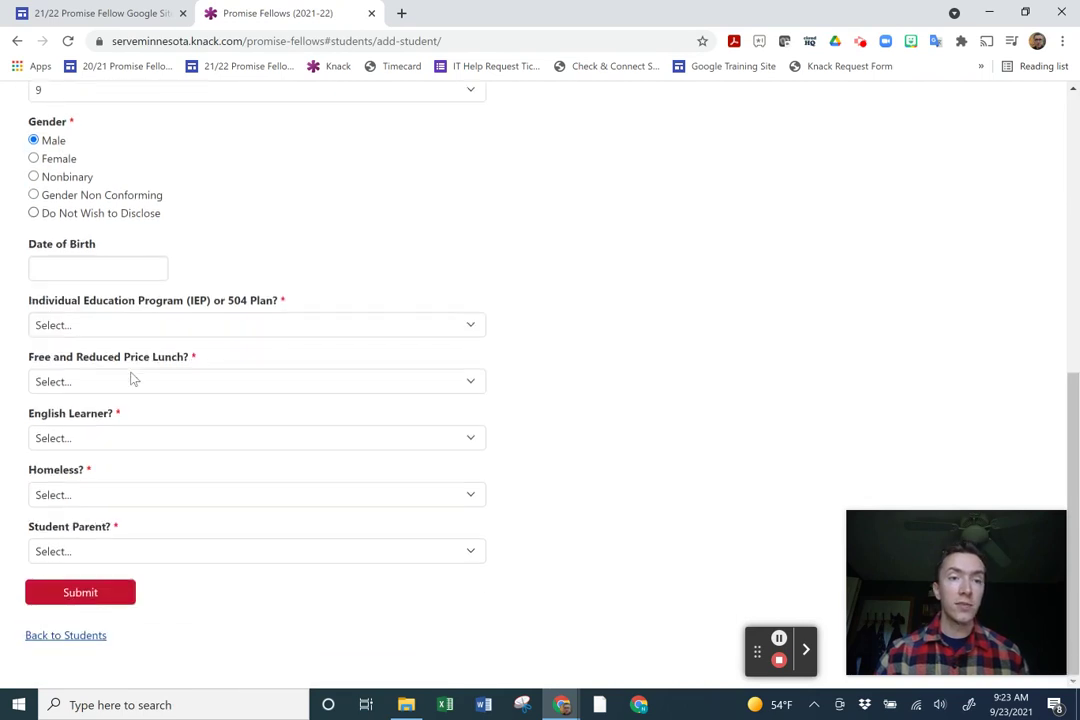
left_click(125, 267)
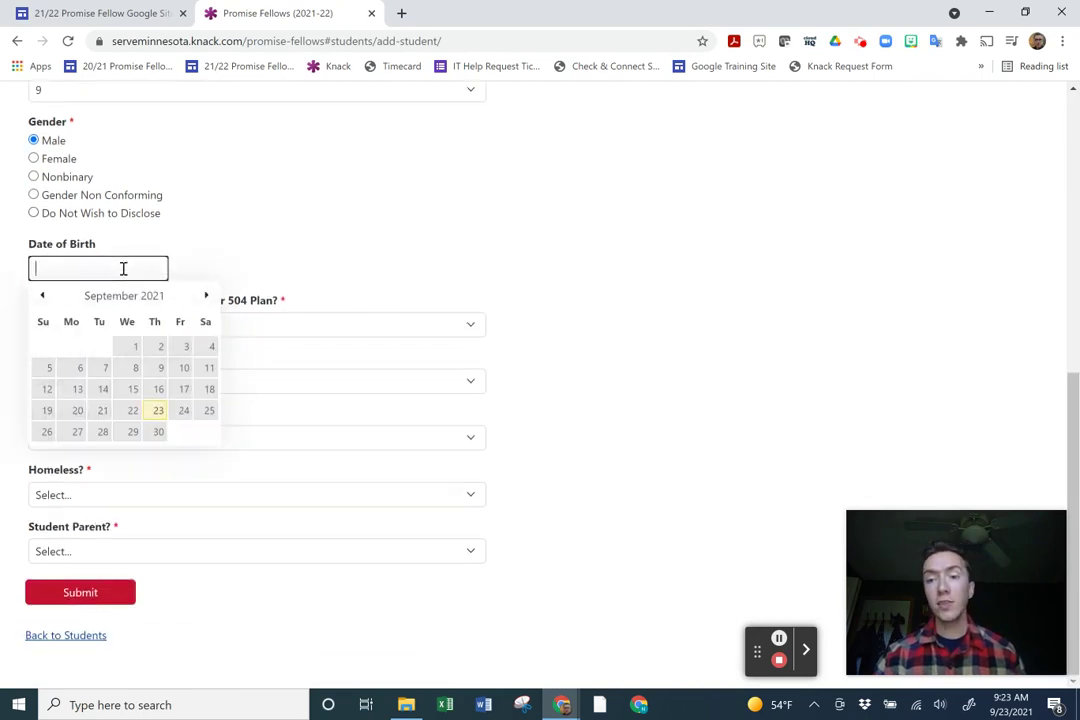
left_click(48, 298)
left_click(48, 298)
left_click(48, 298)
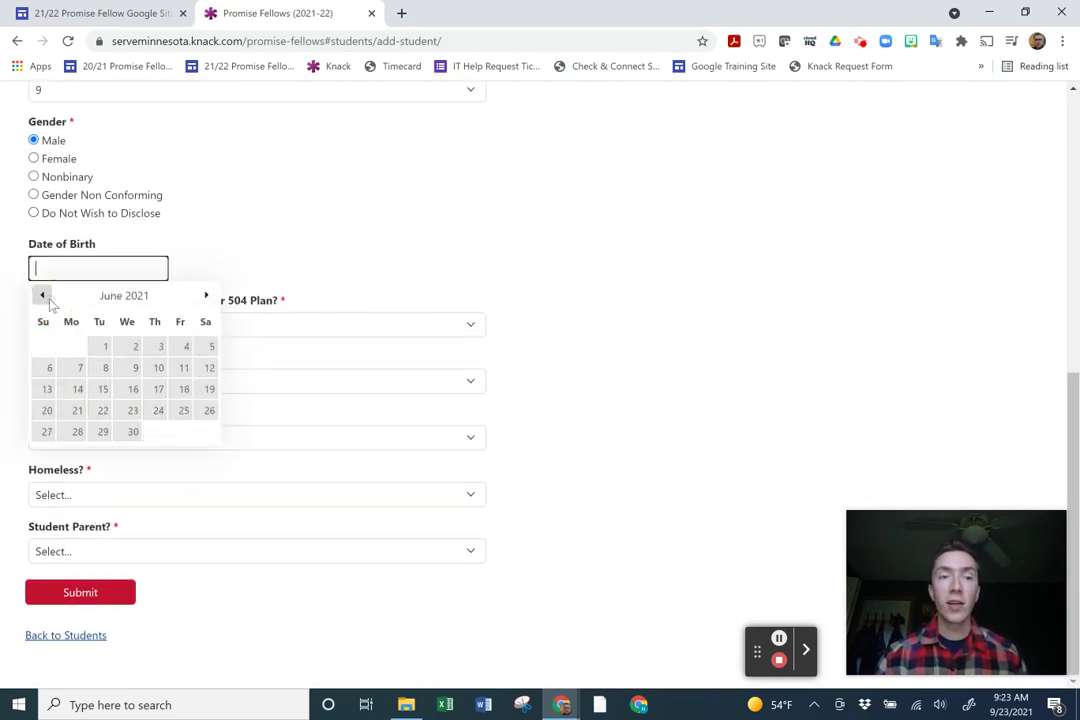
left_click(105, 369)
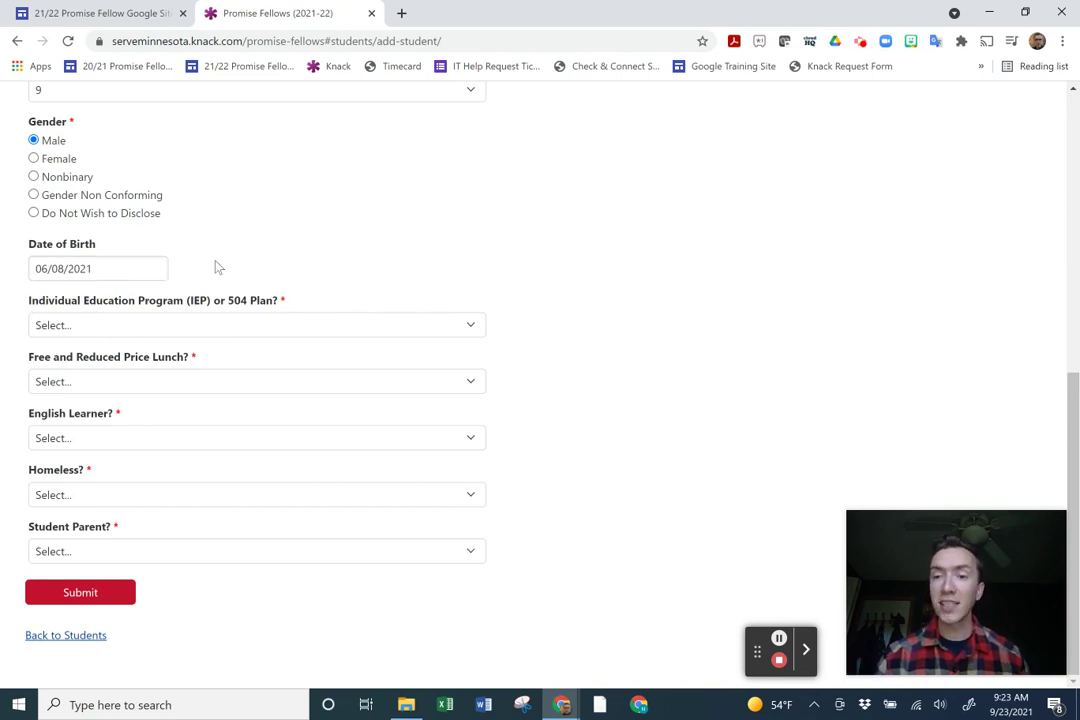
left_click(143, 270)
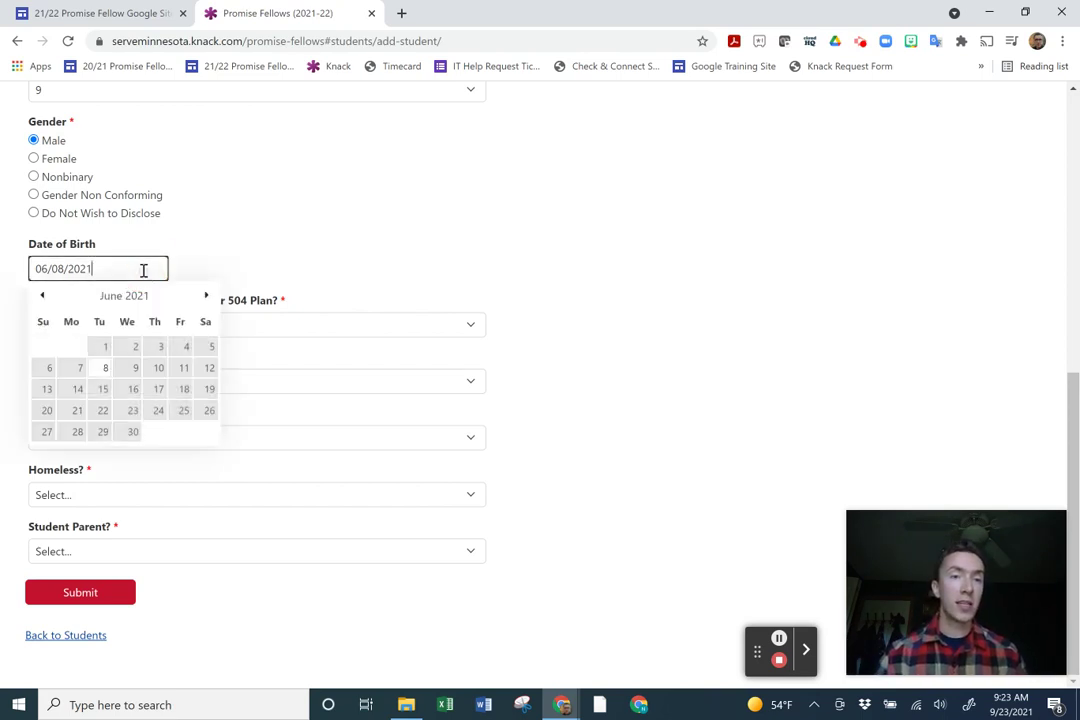
key("BackSpace")
key("BackSpace")
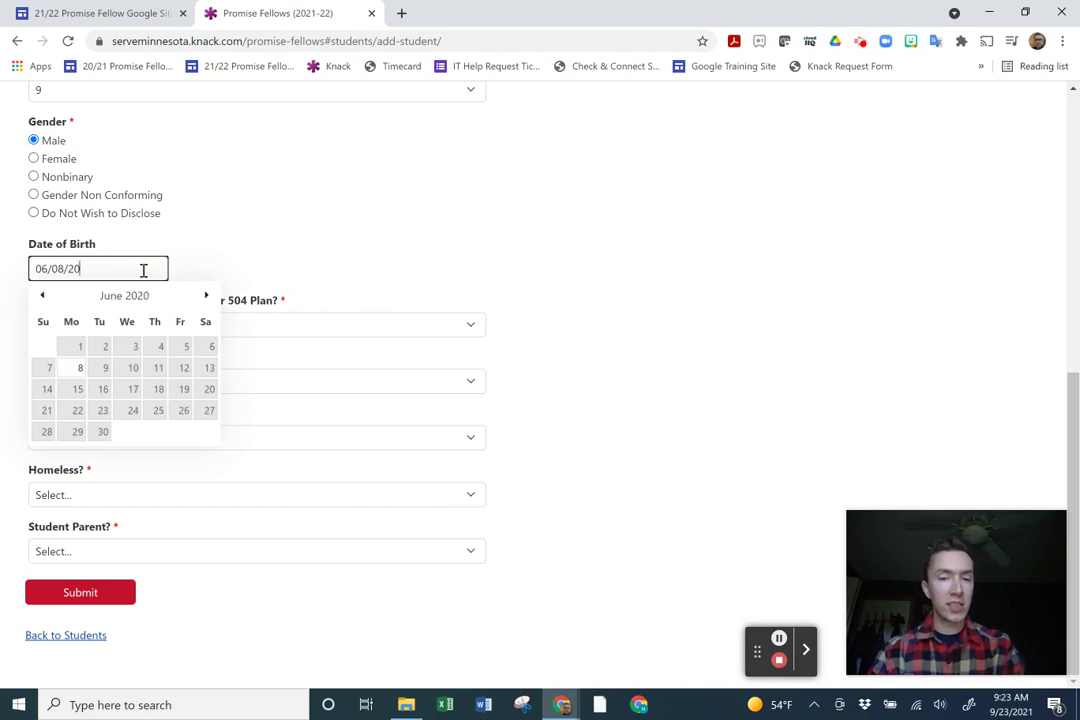
type("15")
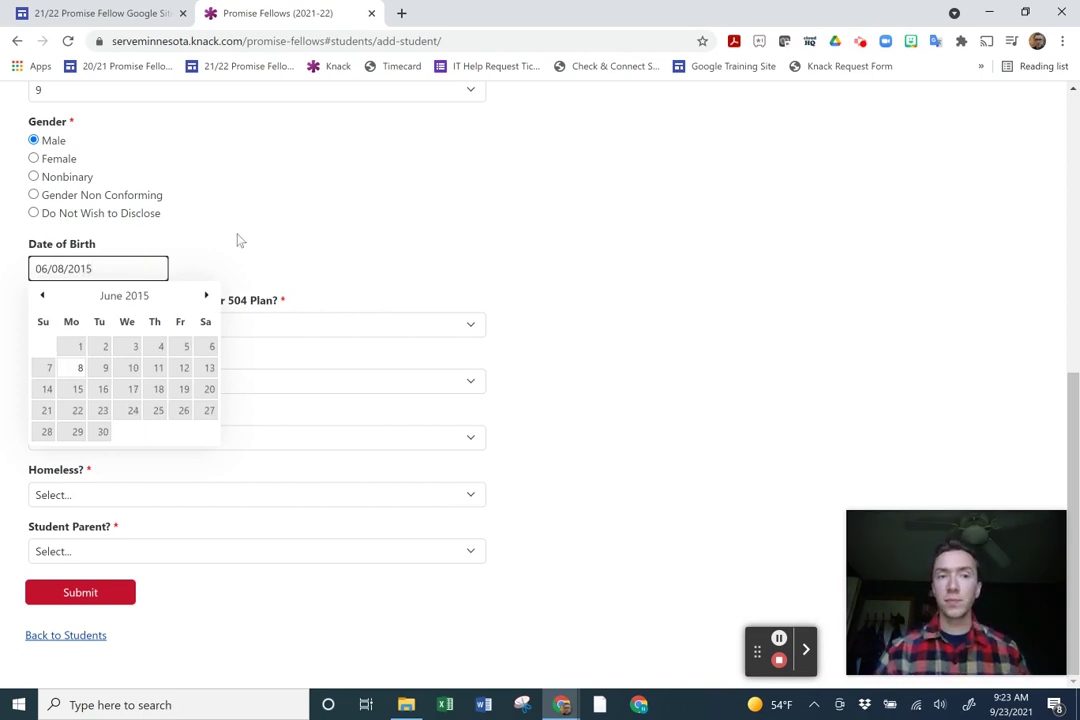
left_click(238, 240)
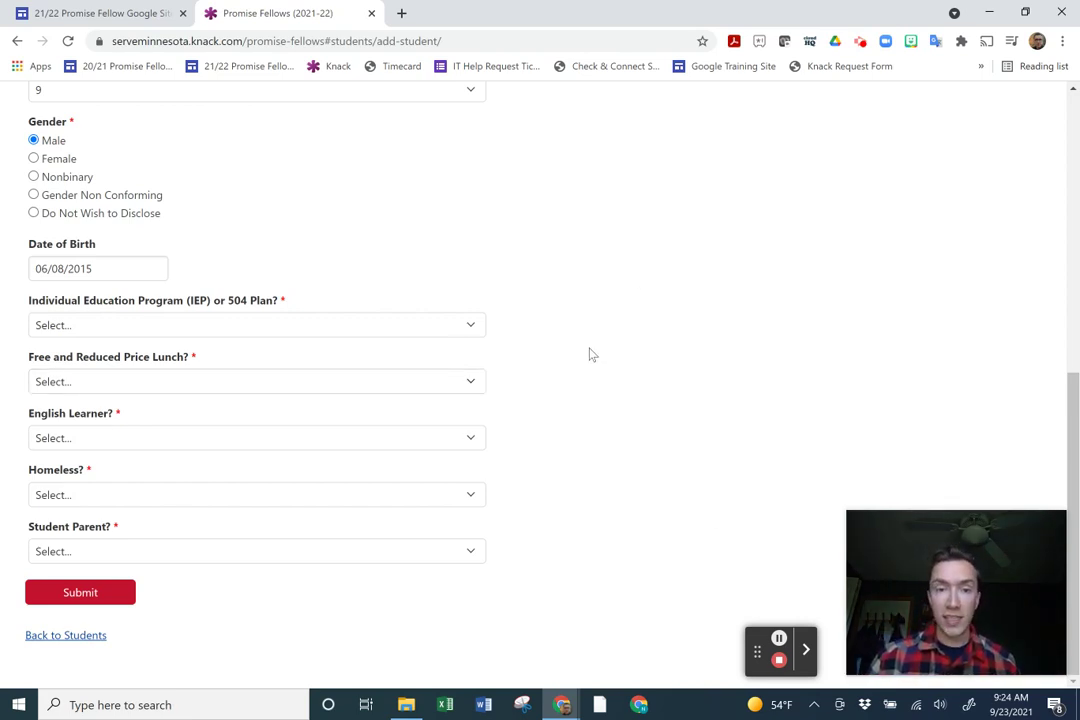
Answer No for both IEP/504 Plan and English Learner.
left_click(362, 332)
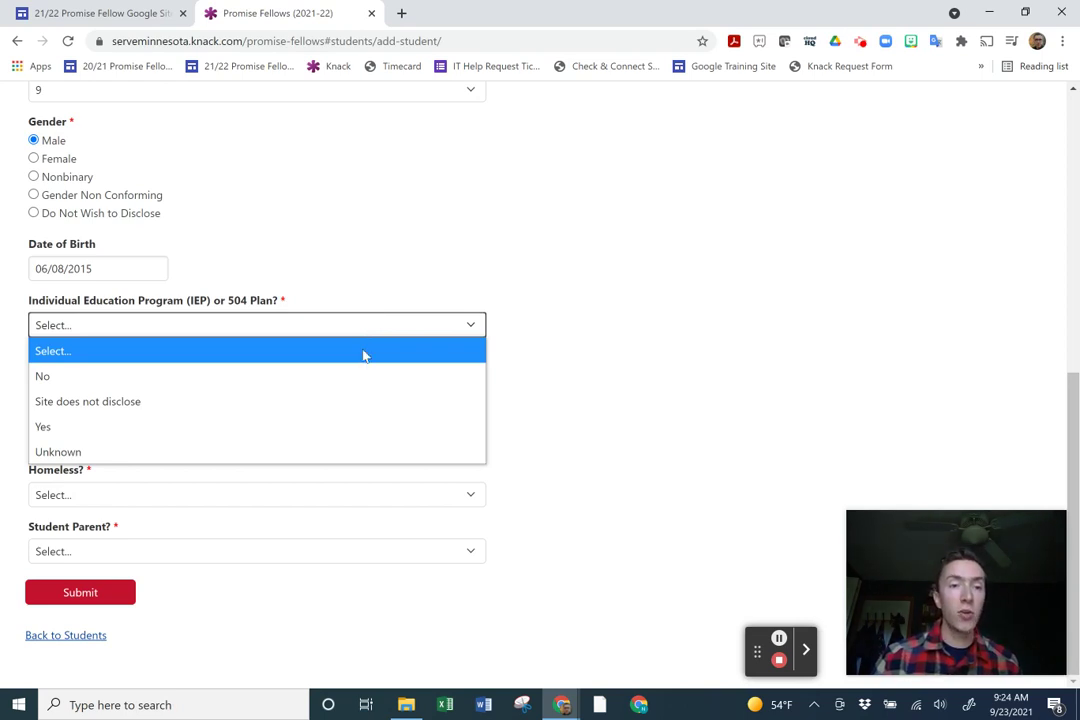
left_click(365, 378)
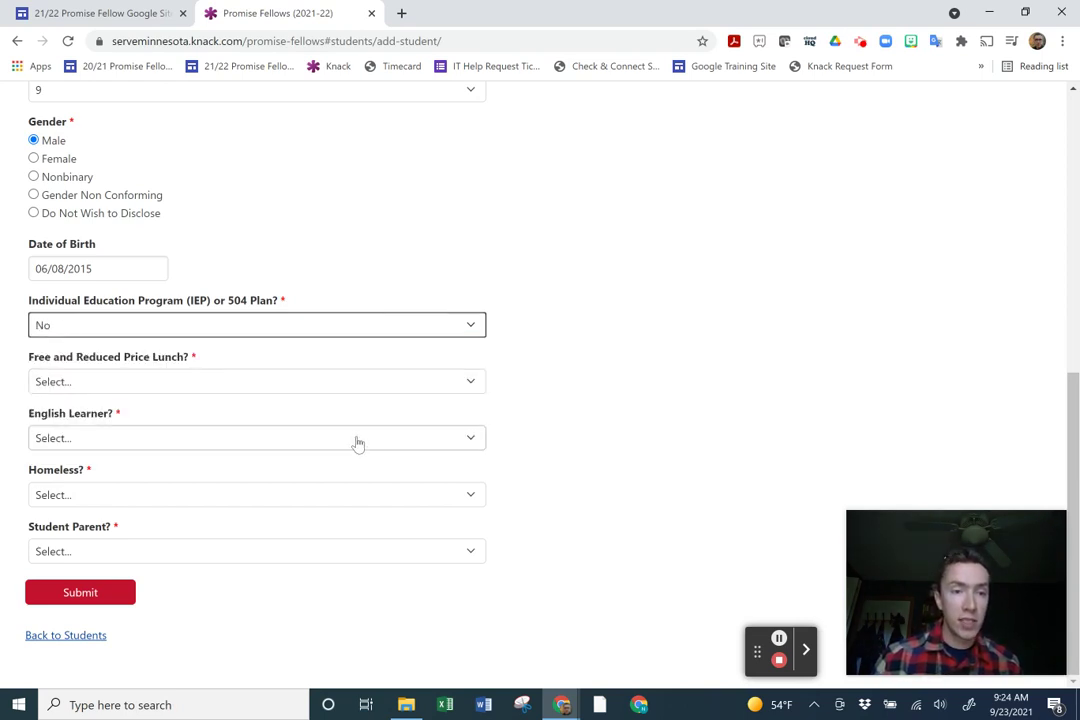
left_click(358, 438)
left_click(342, 492)
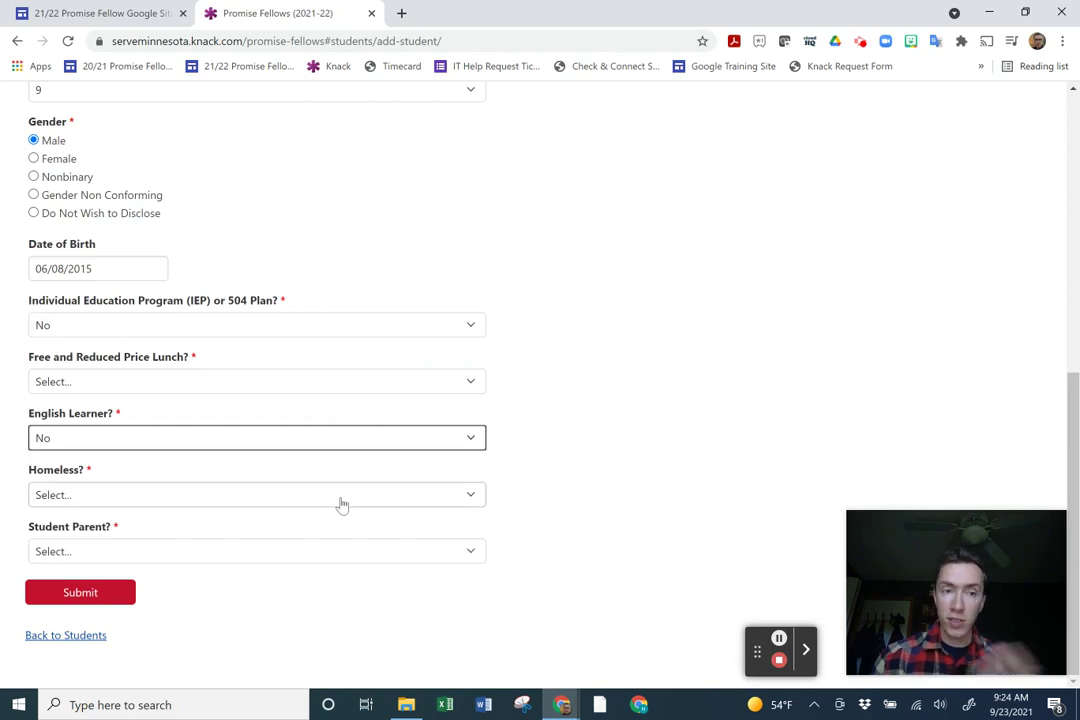
Set Free/Reduced Lunch, Homeless and Student Parent to 'Site does not disclose' and submit.
left_click(358, 382)
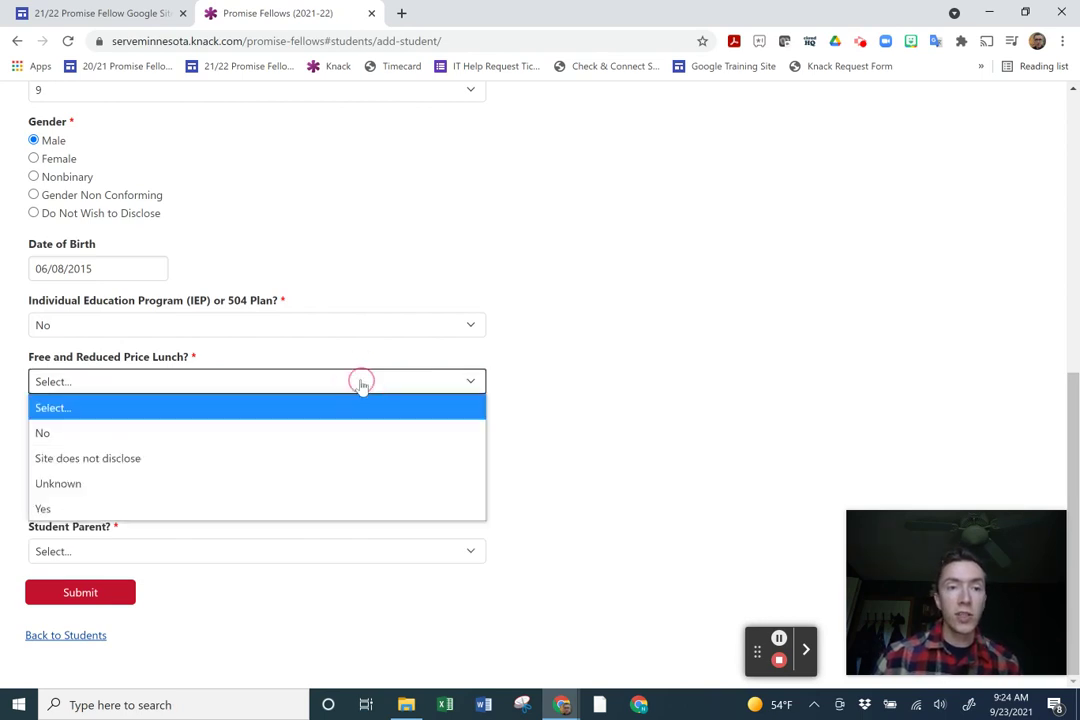
left_click(325, 463)
left_click(320, 497)
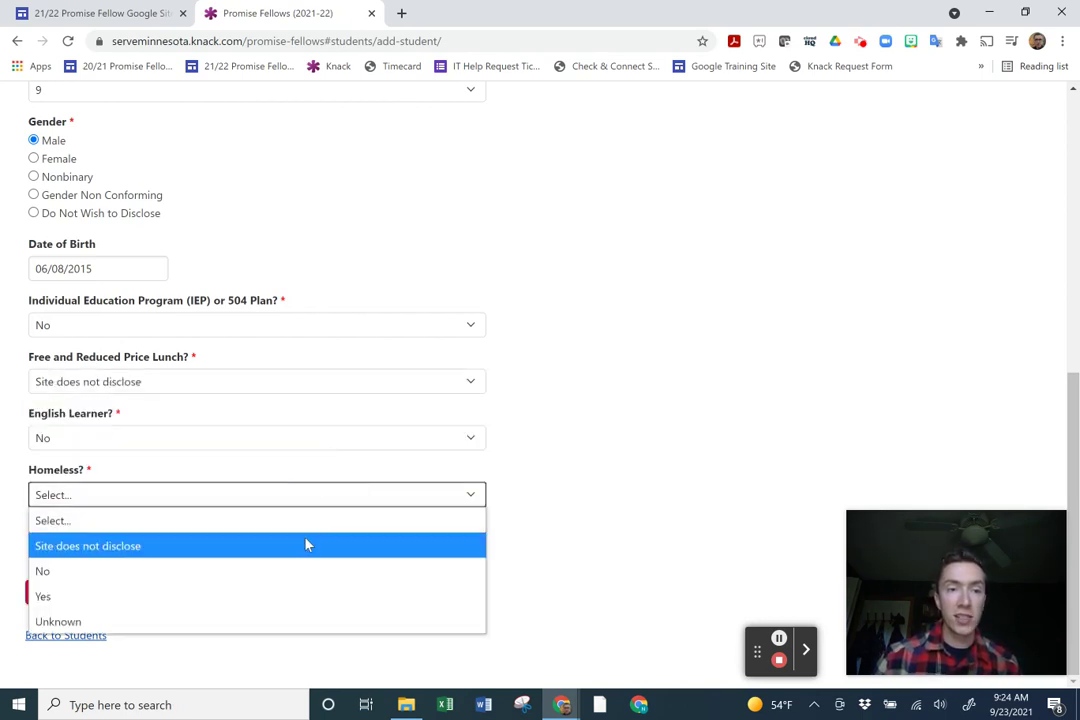
left_click(307, 545)
left_click(328, 551)
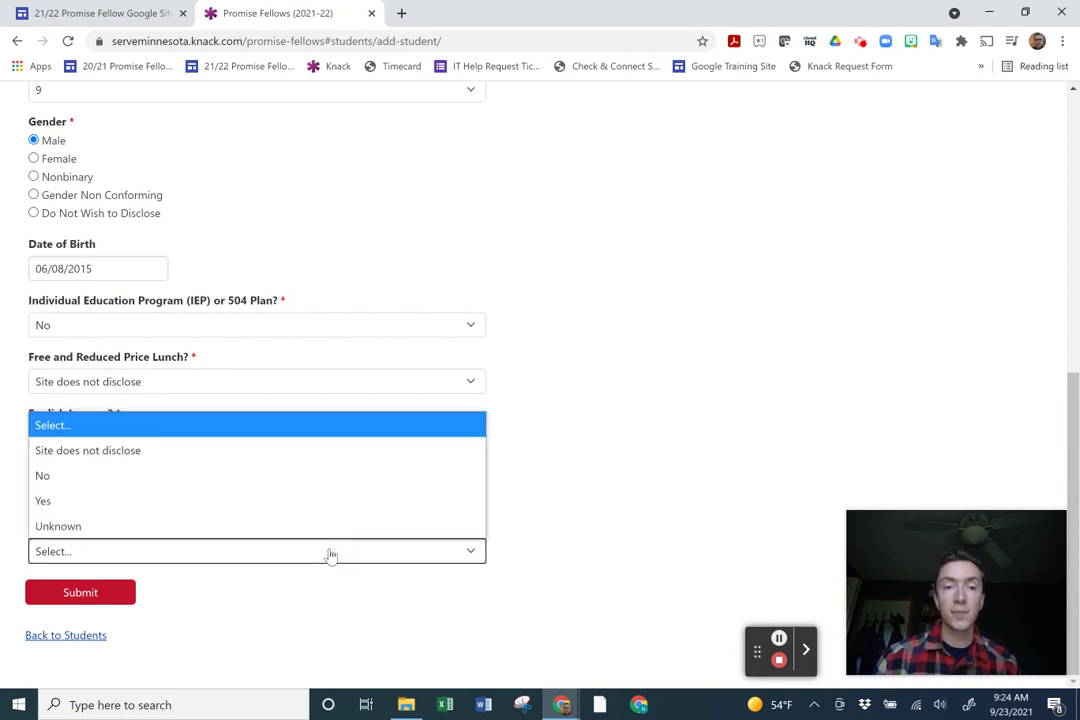
left_click(316, 455)
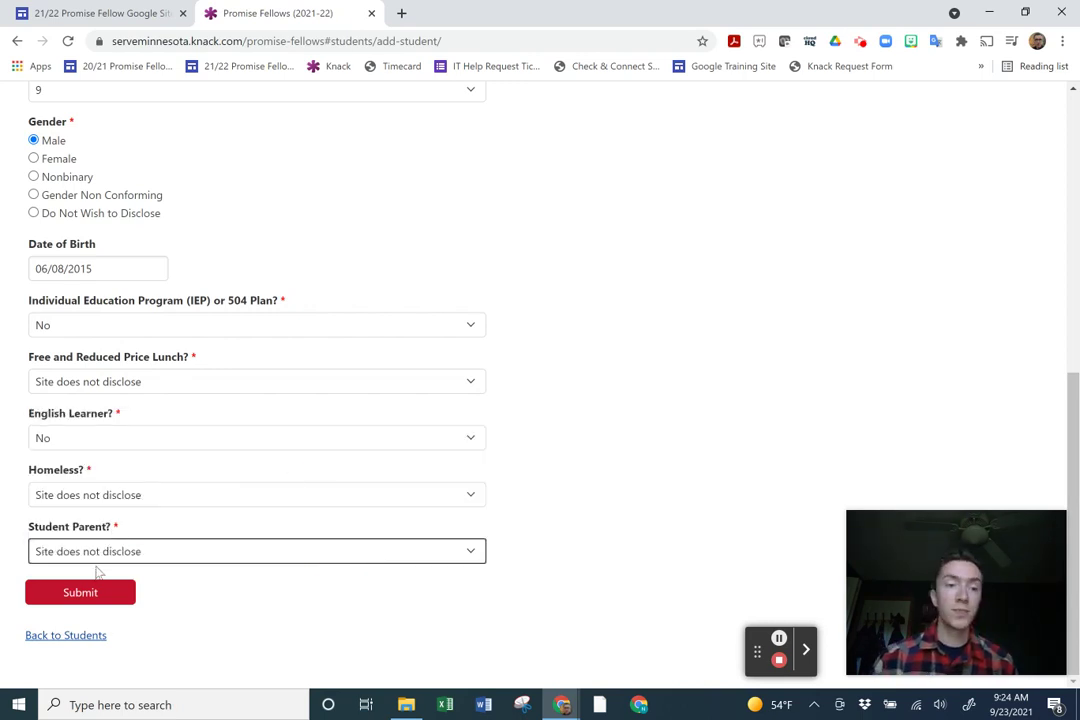
left_click(107, 604)
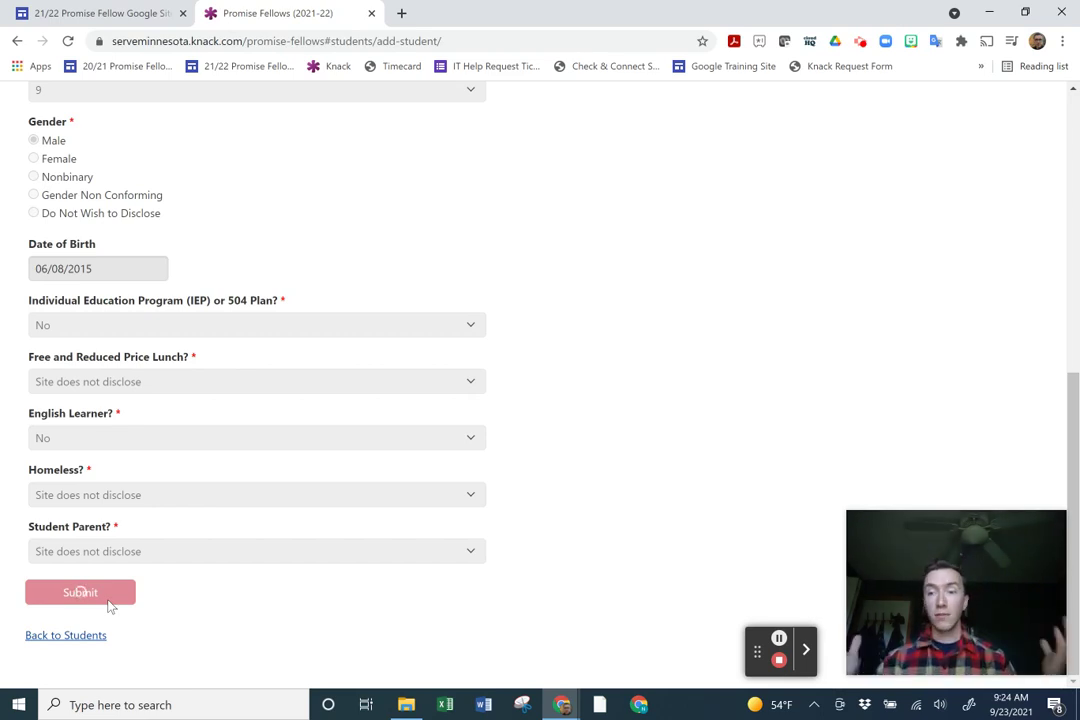
Reopen Knack in a new tab from the Promise Fellow Google Site.
left_click(150, 16)
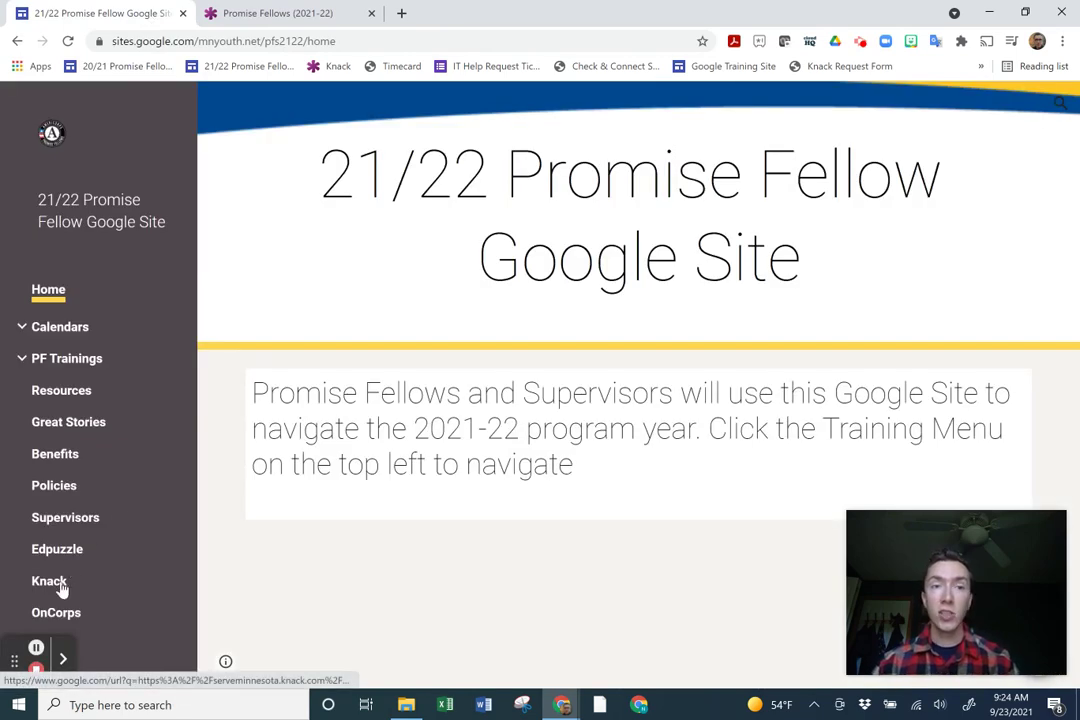
left_click(62, 588)
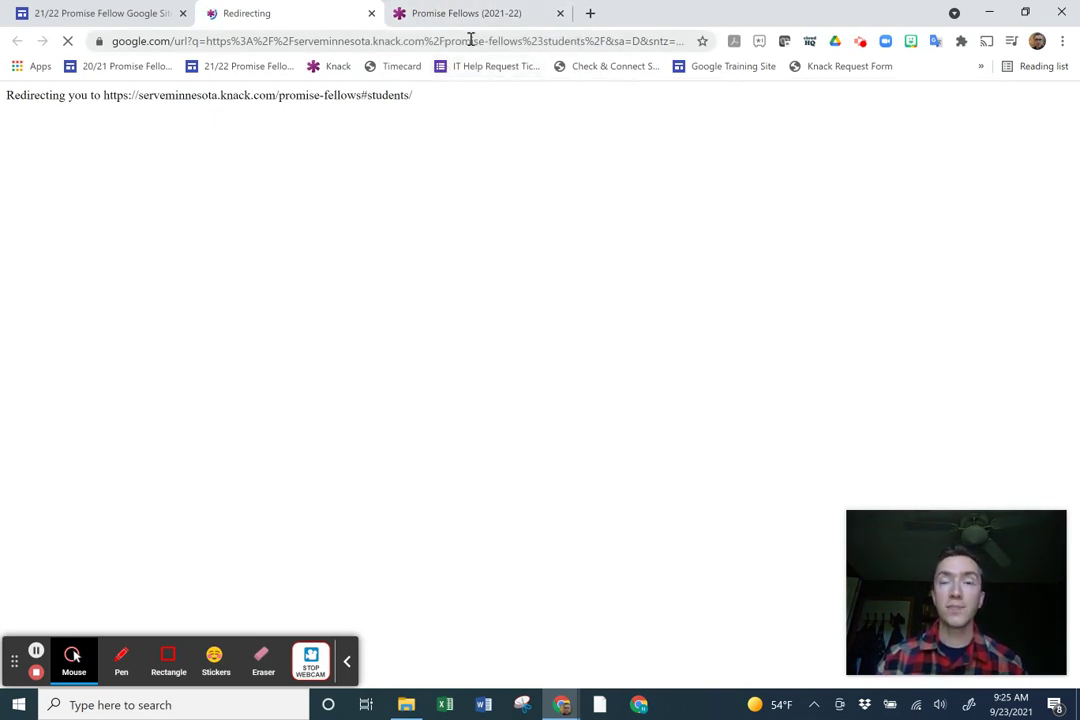
Find the new student's last name in the list, then return to the submitted-form tab.
scroll(482, 415, "down", 3)
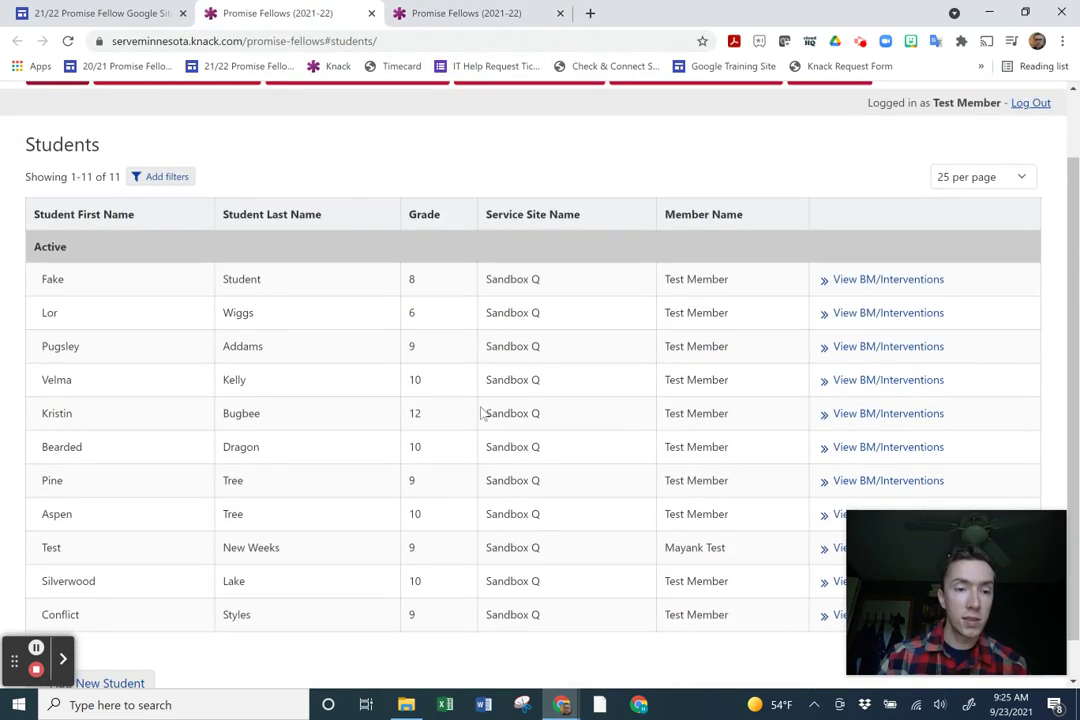
left_click_drag(282, 581, 70, 585)
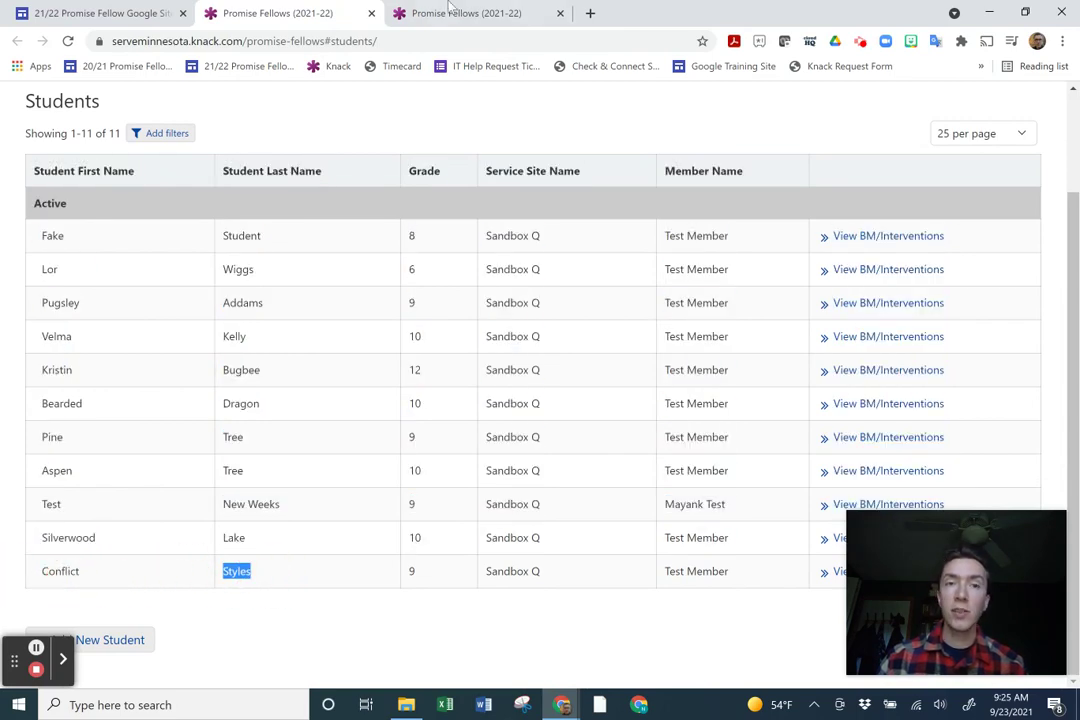
left_click(510, 13)
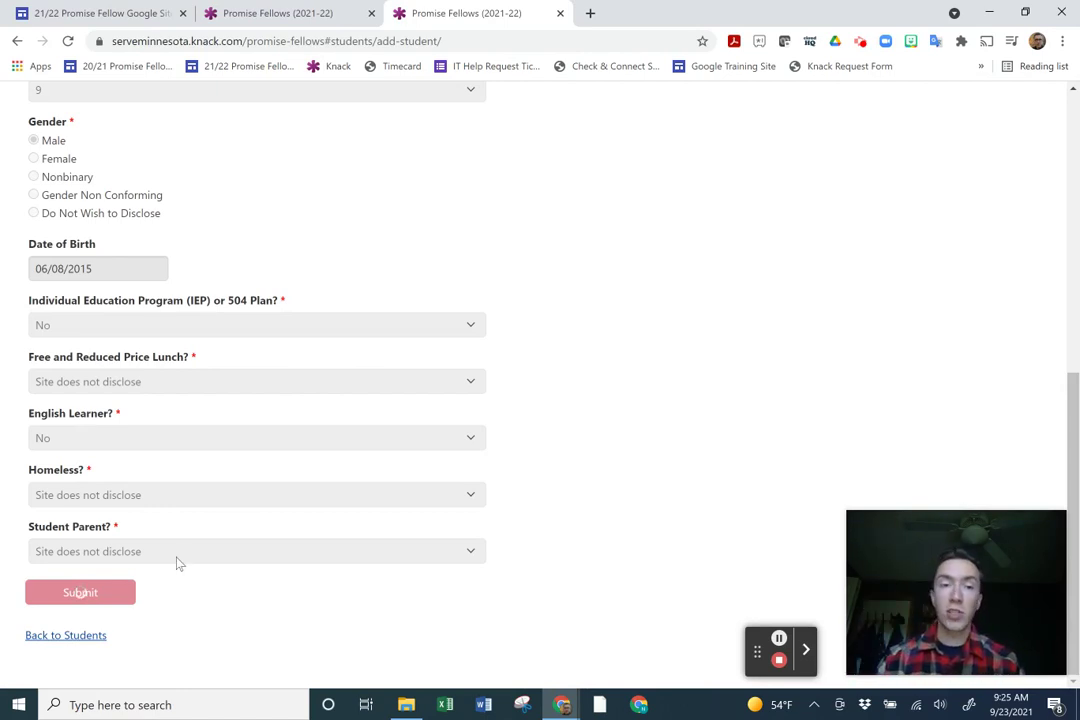
scroll(663, 477, "up", 5)
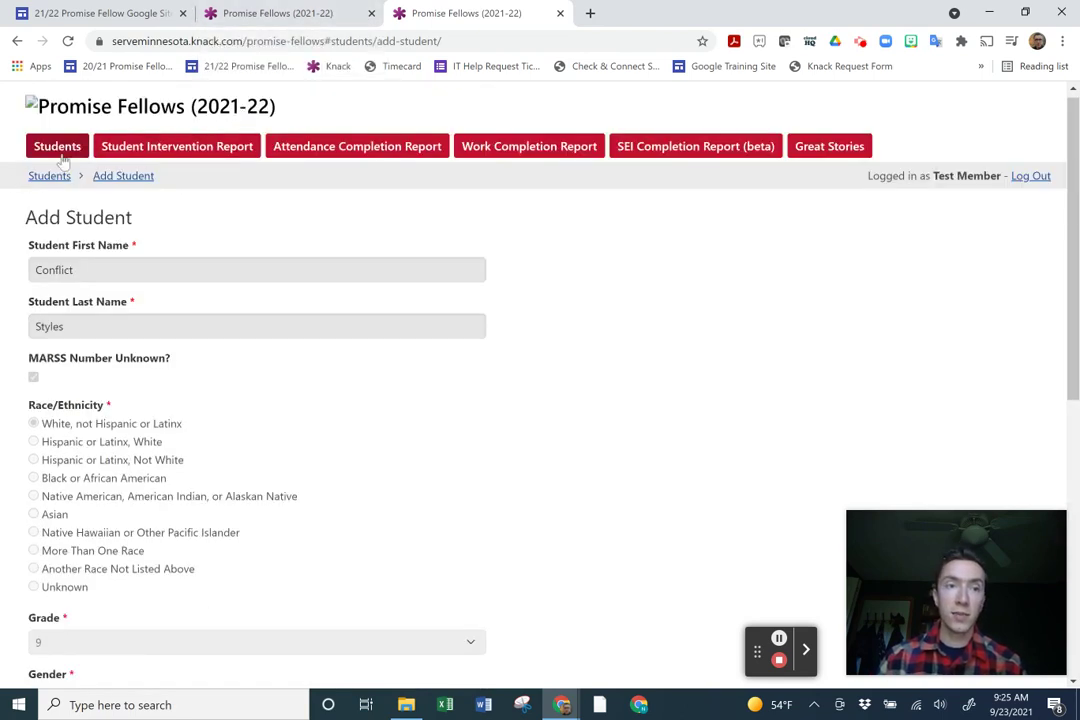
Show the Students list there and locate the new grade 9 student's interventions link.
left_click(70, 148)
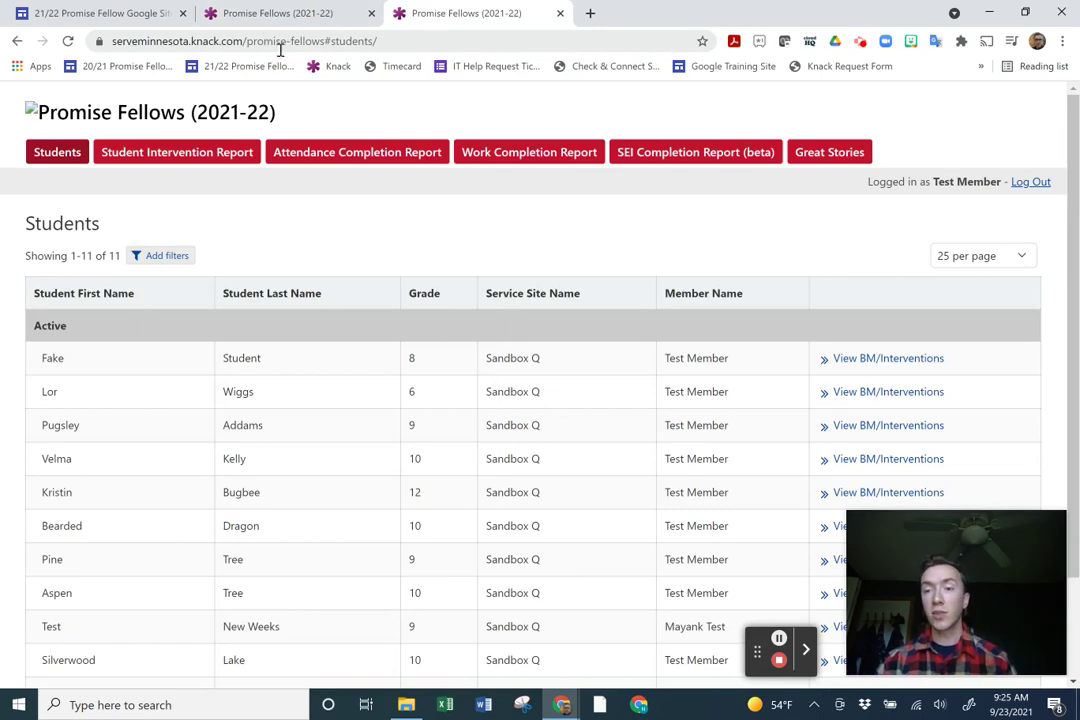
scroll(308, 158, "down", 1)
scroll(310, 168, "down", 1)
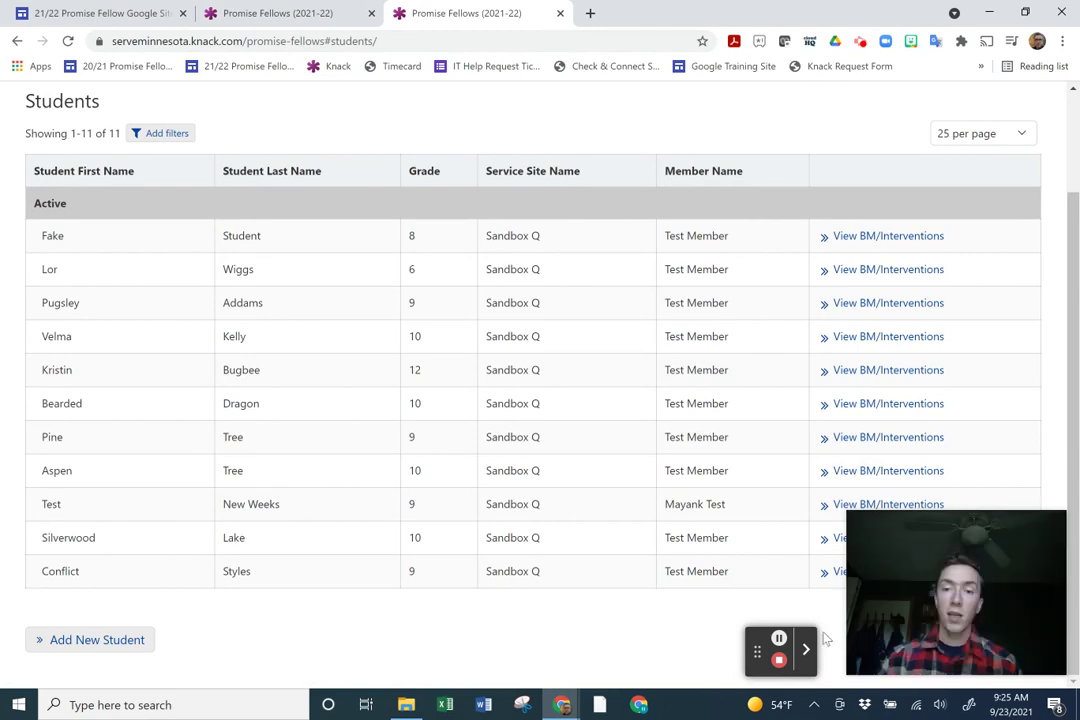
left_click_drag(942, 533, 988, 5)
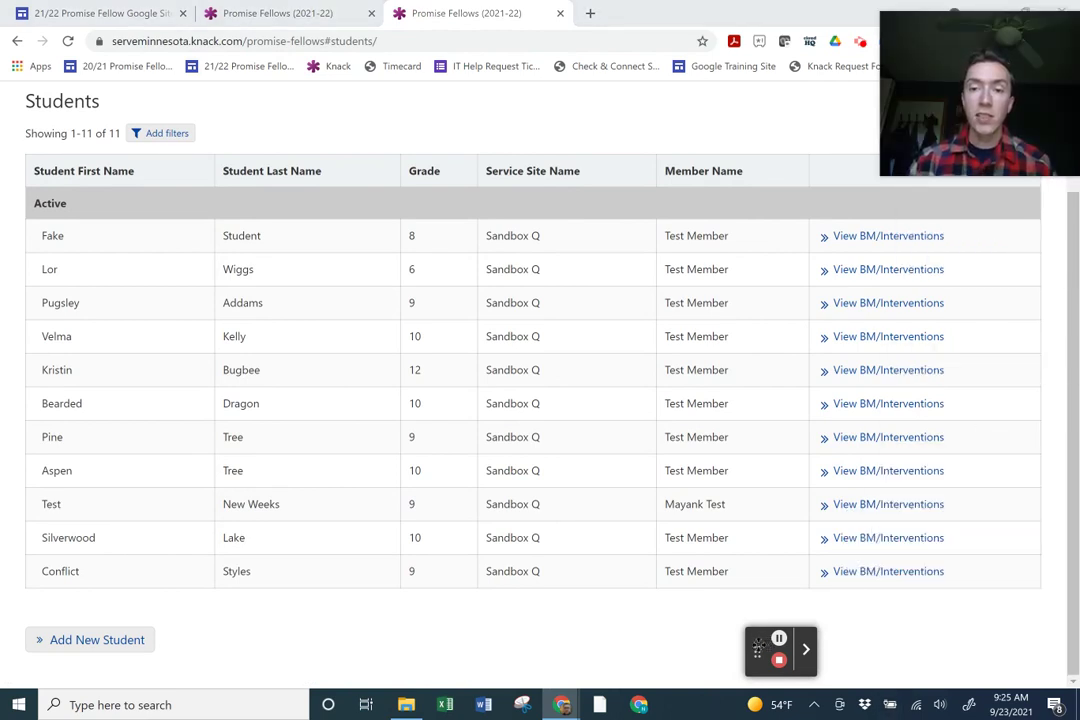
left_click_drag(762, 640, 182, 643)
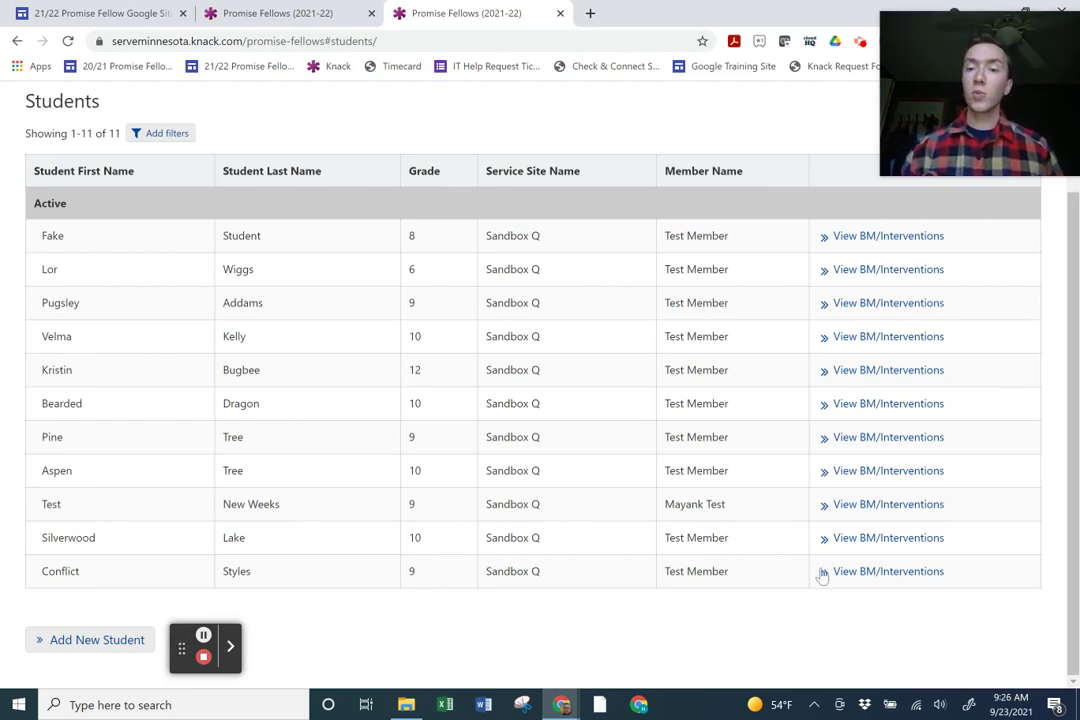
left_click_drag(957, 578, 838, 582)
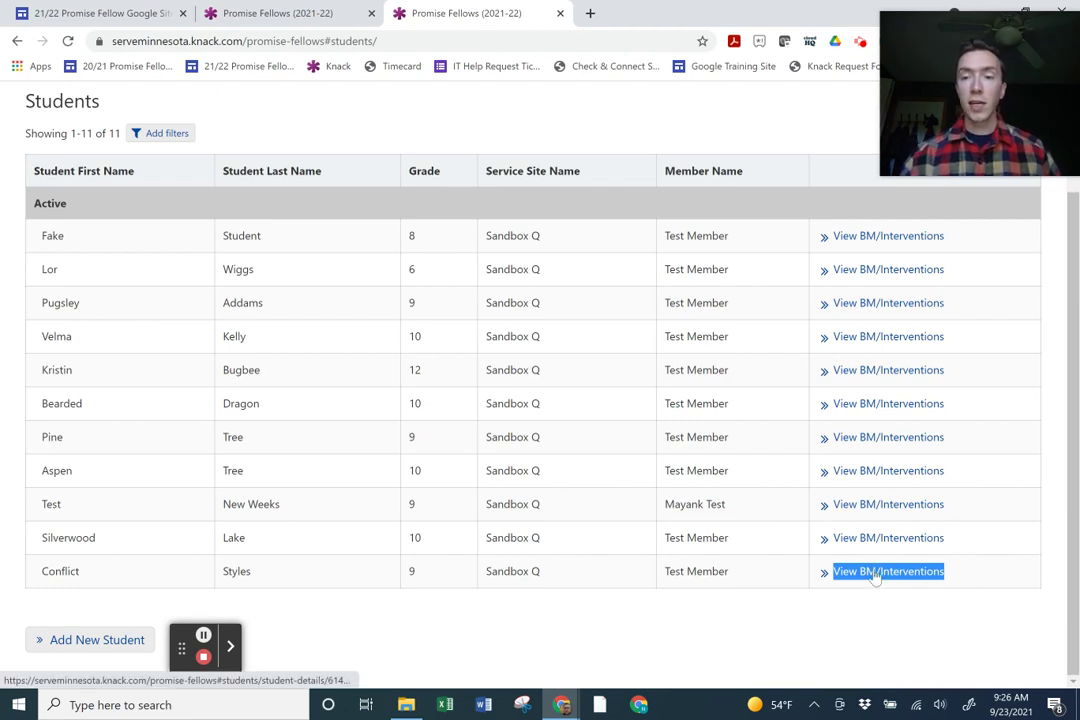
Open the new student's BM/Interventions page and scroll to the Baseline Attendance tables.
left_click(874, 577)
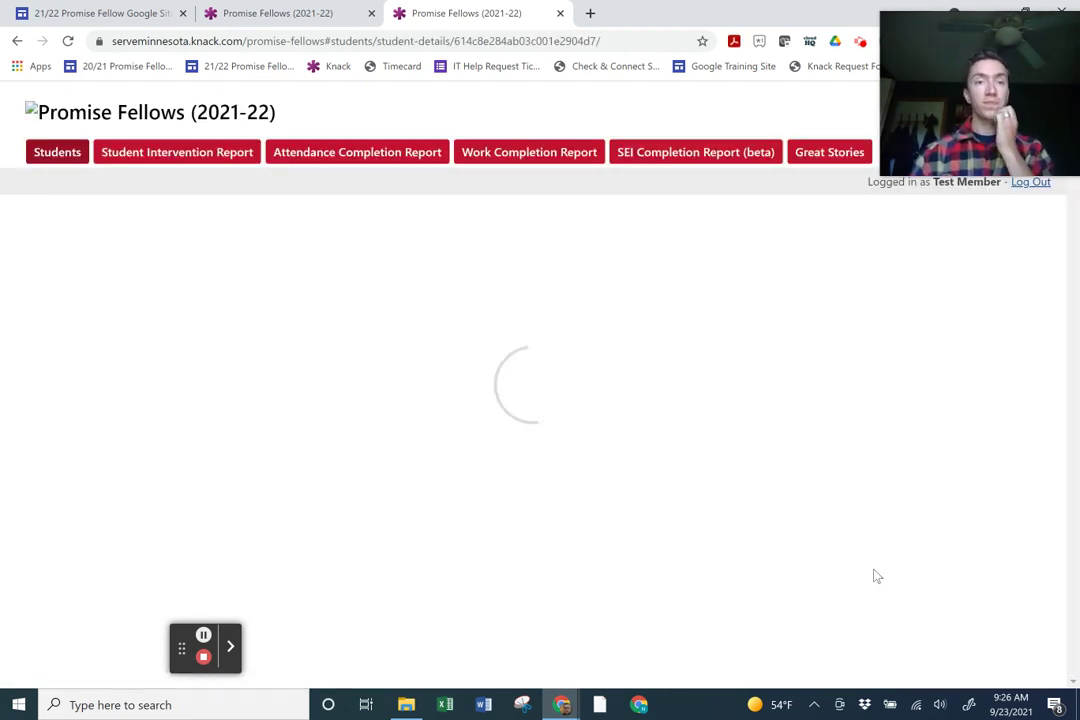
scroll(745, 514, "down", 1)
scroll(745, 514, "down", 1)
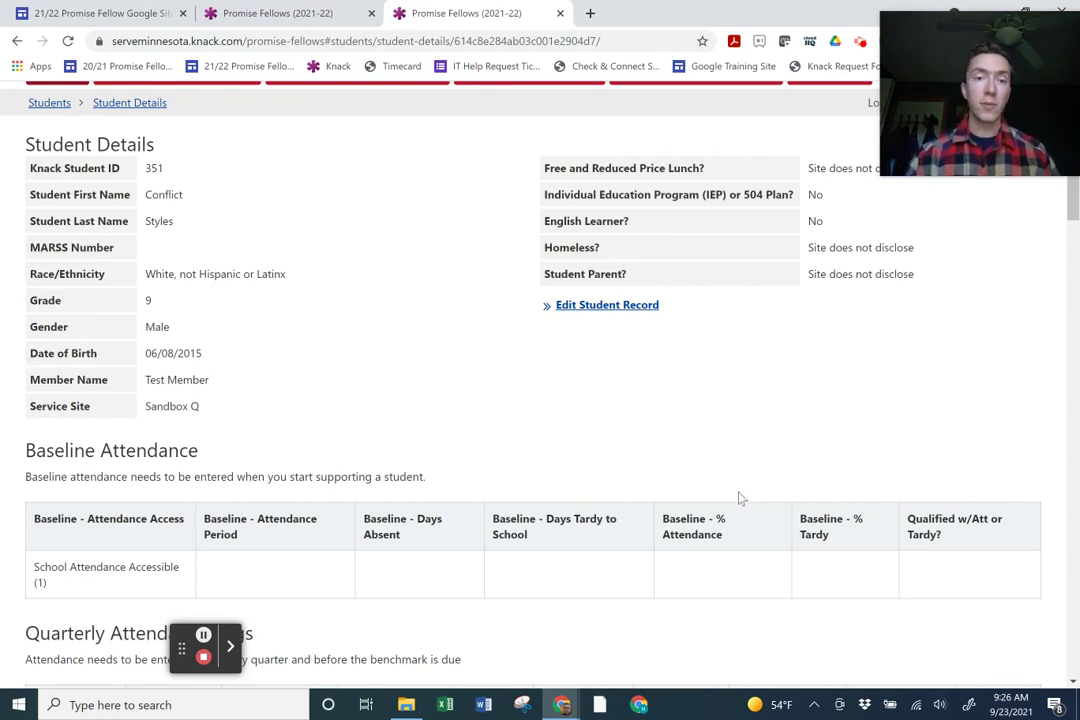
scroll(398, 381, "down", 1)
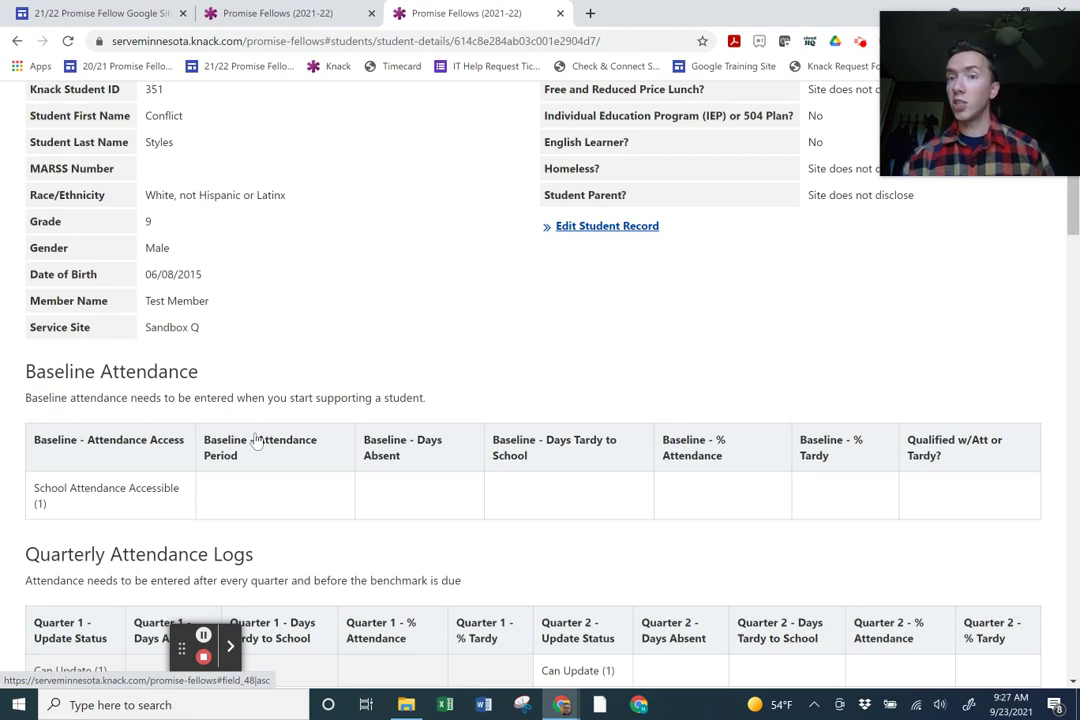
Set the baseline attendance period to 20-21 Last Year.
left_click(265, 494)
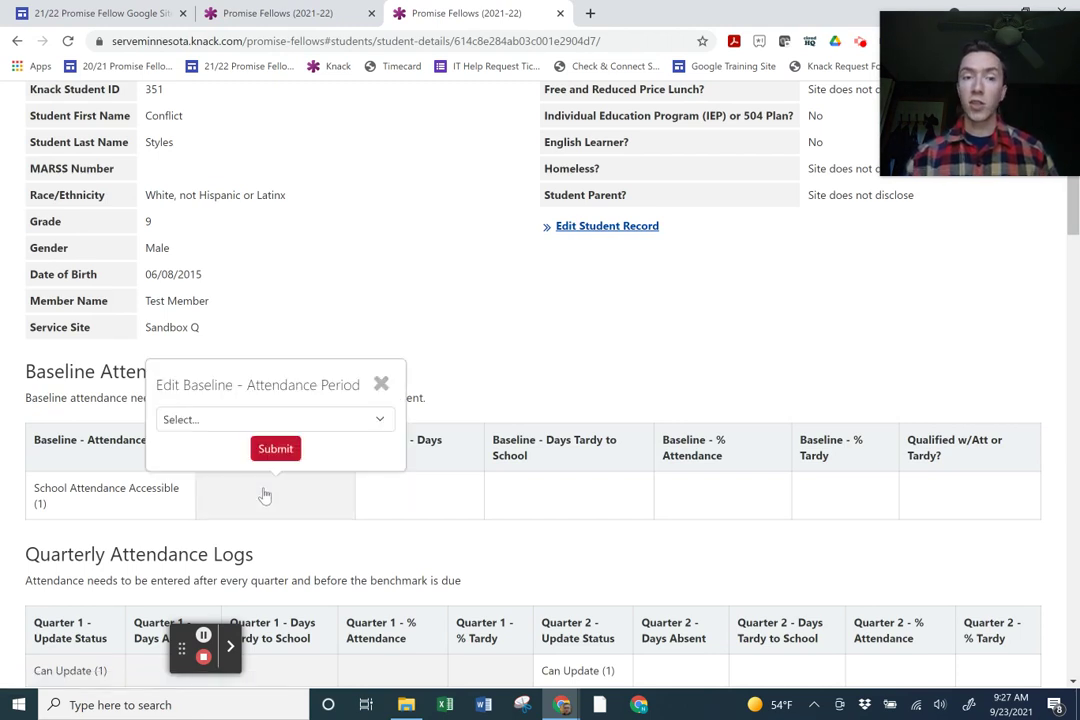
left_click(320, 422)
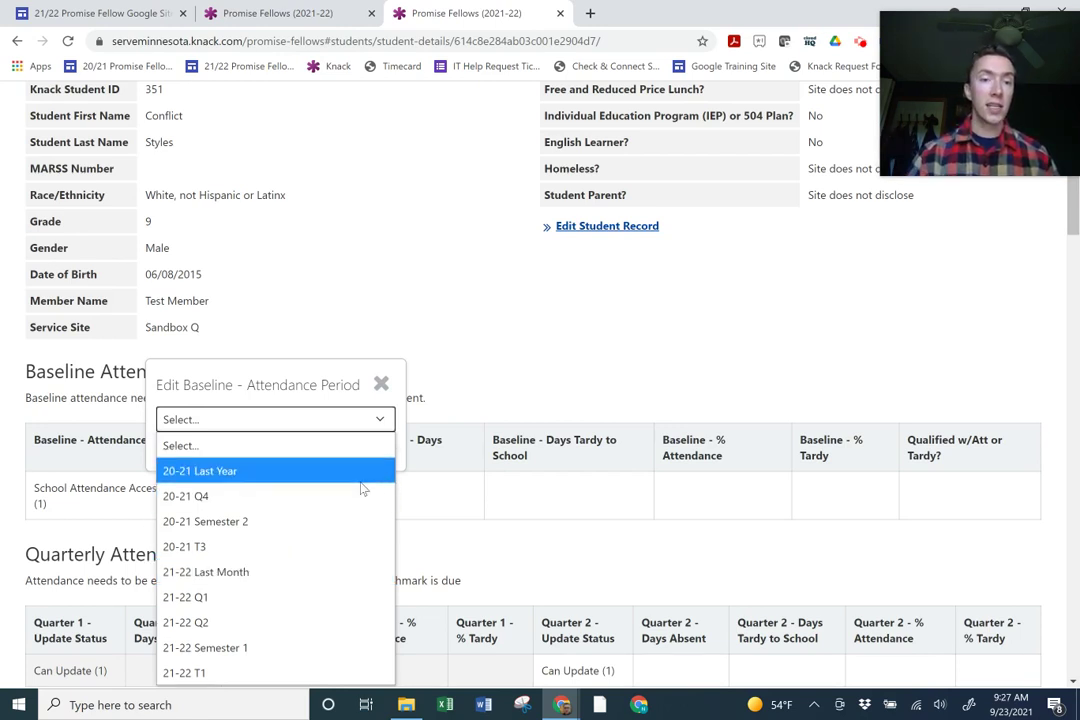
left_click(323, 481)
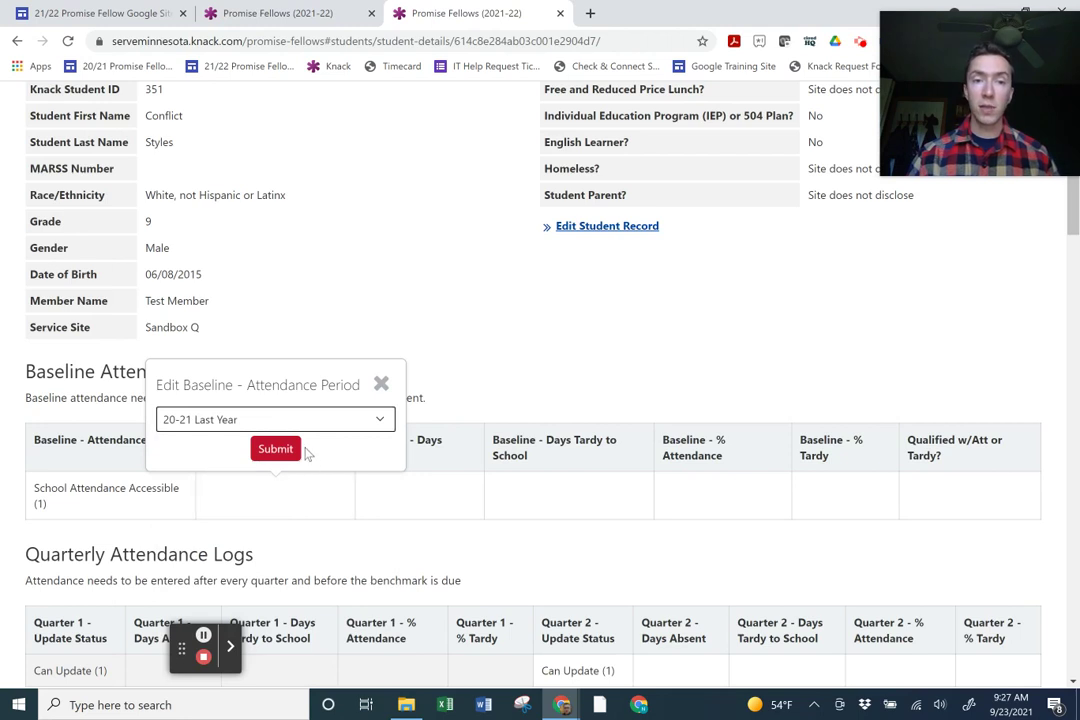
left_click(289, 451)
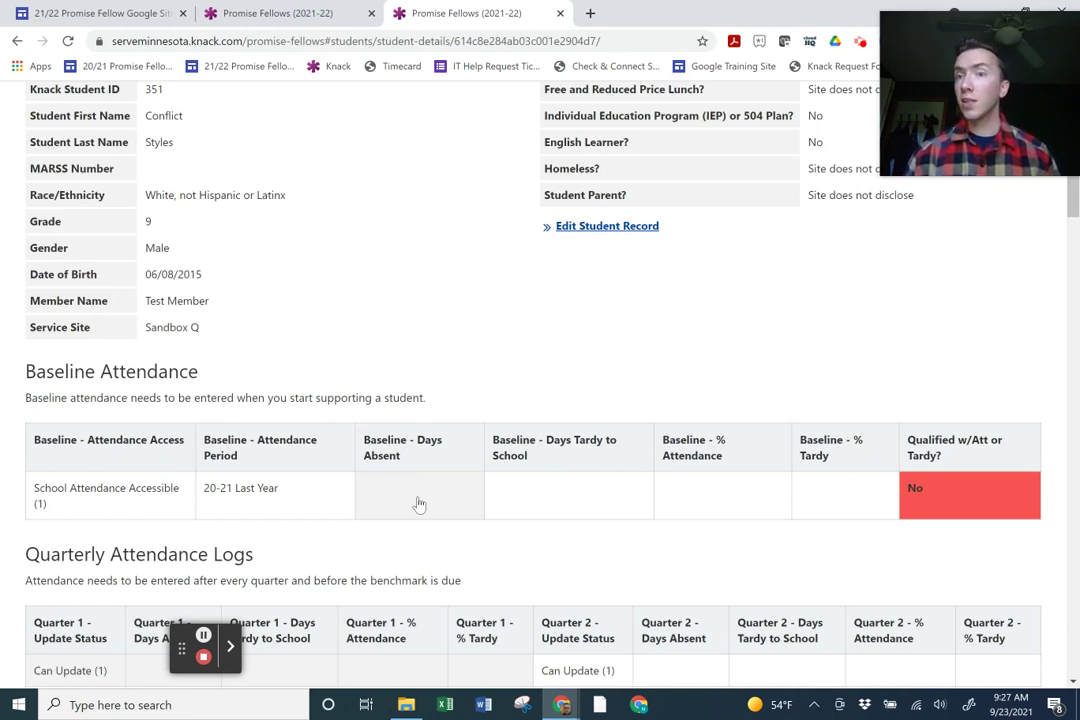
Record 55 as the baseline days absent.
left_click(419, 505)
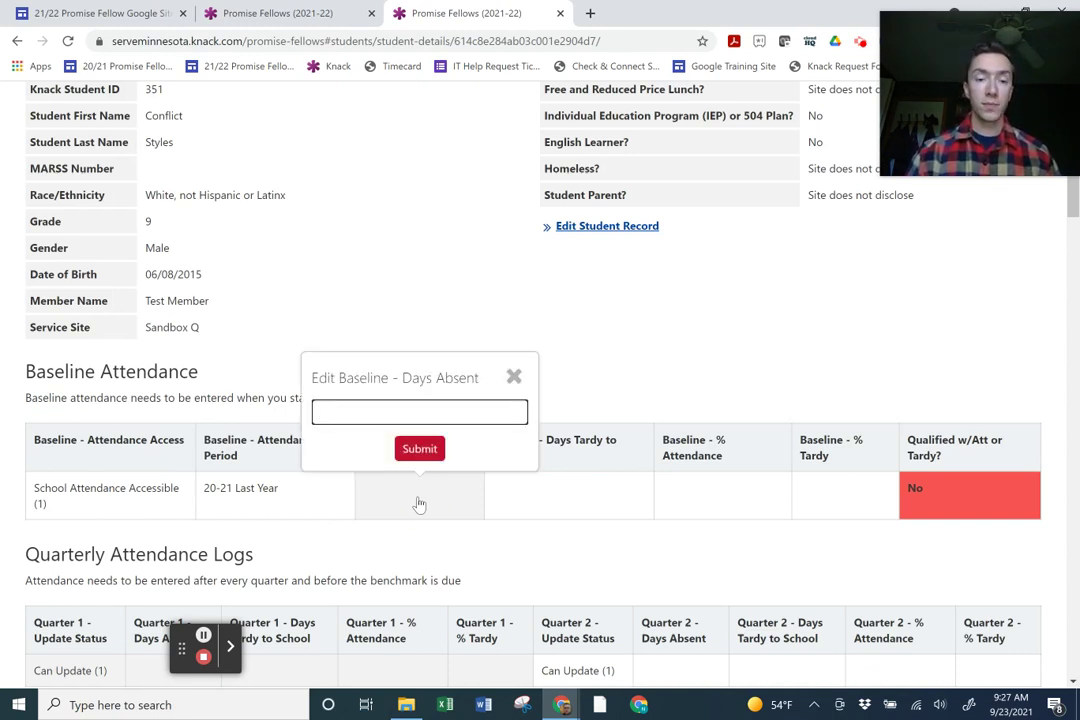
type("55")
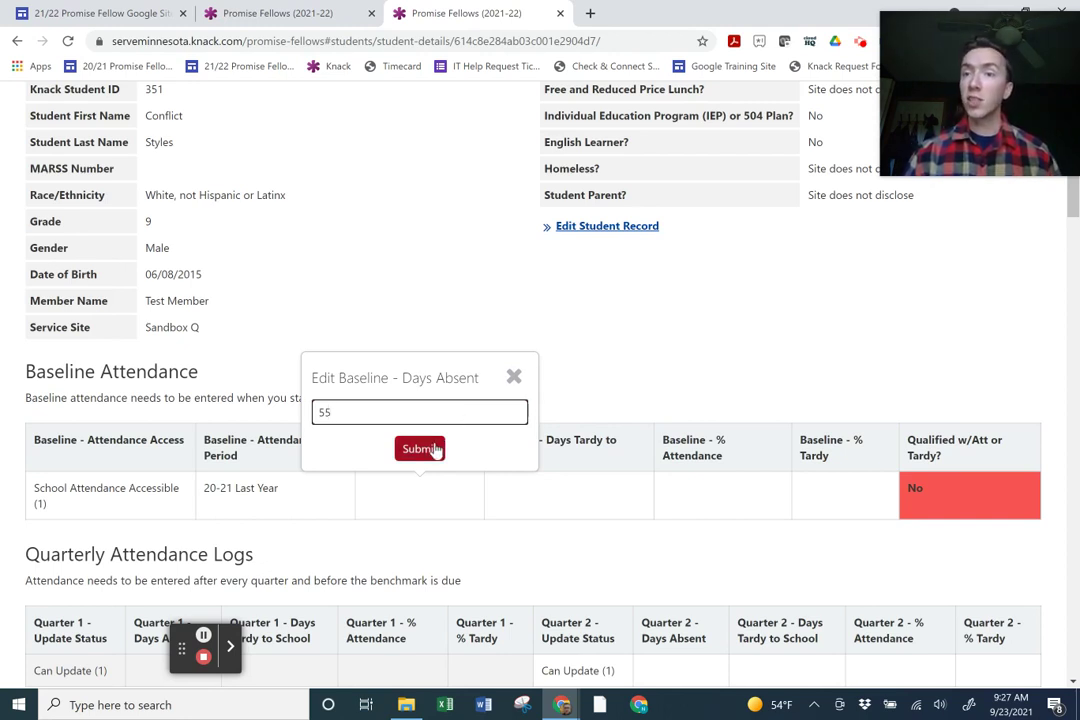
left_click(437, 450)
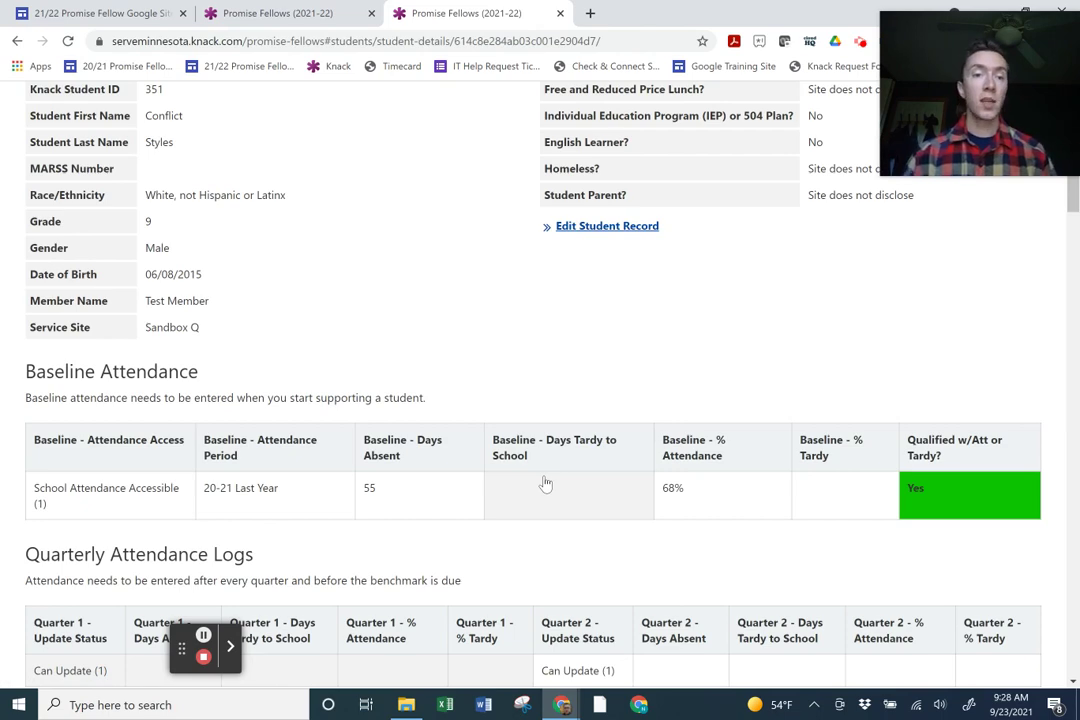
scroll(546, 484, "down", 2)
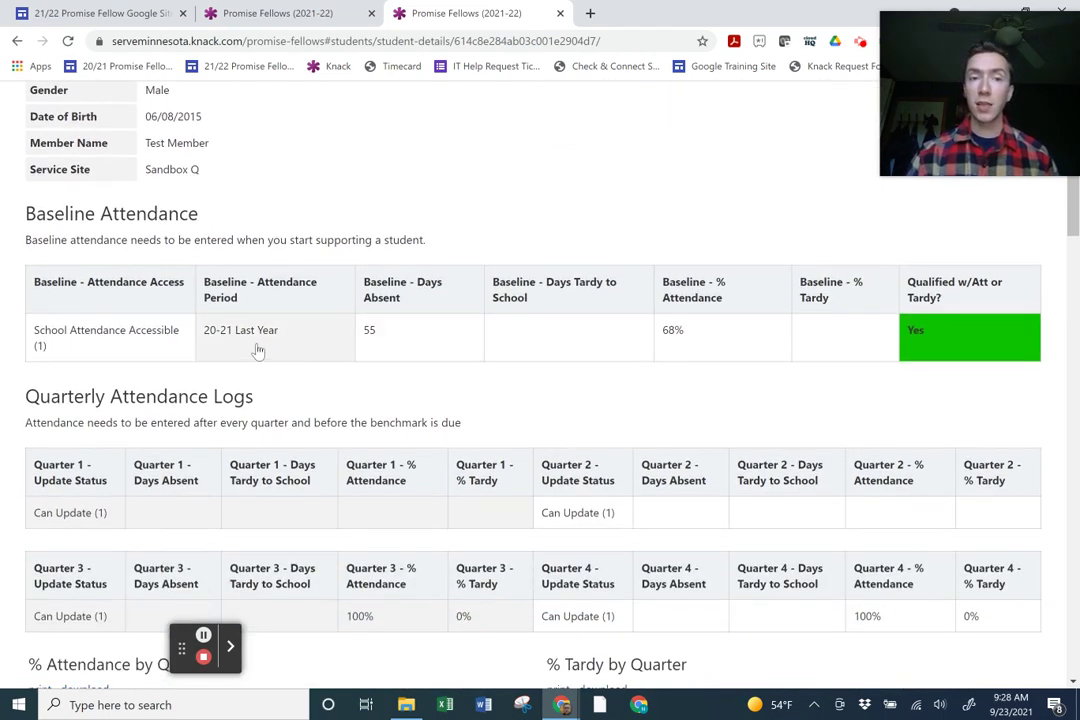
scroll(248, 374, "down", 1)
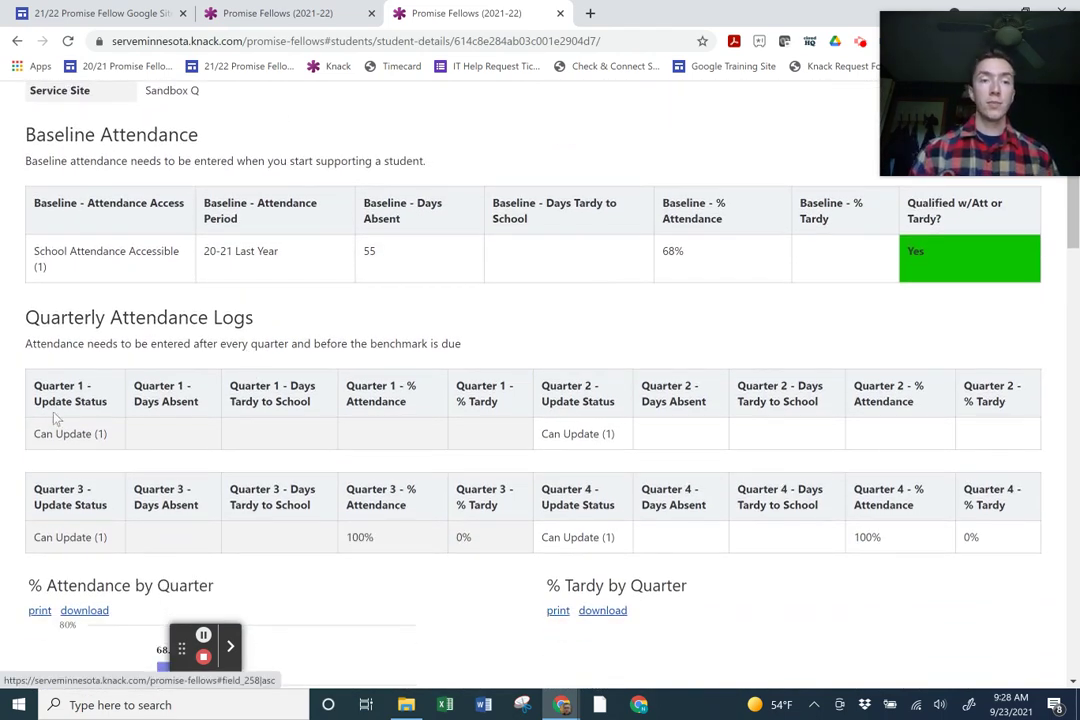
left_click(157, 438)
left_click(267, 319)
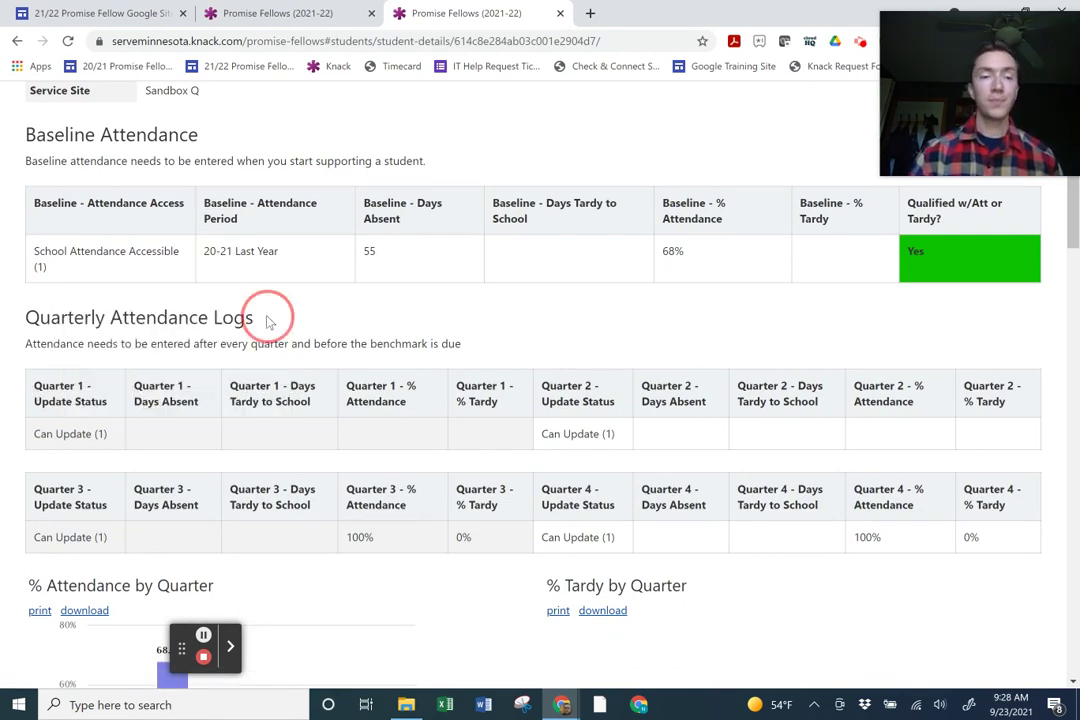
scroll(267, 319, "down", 5)
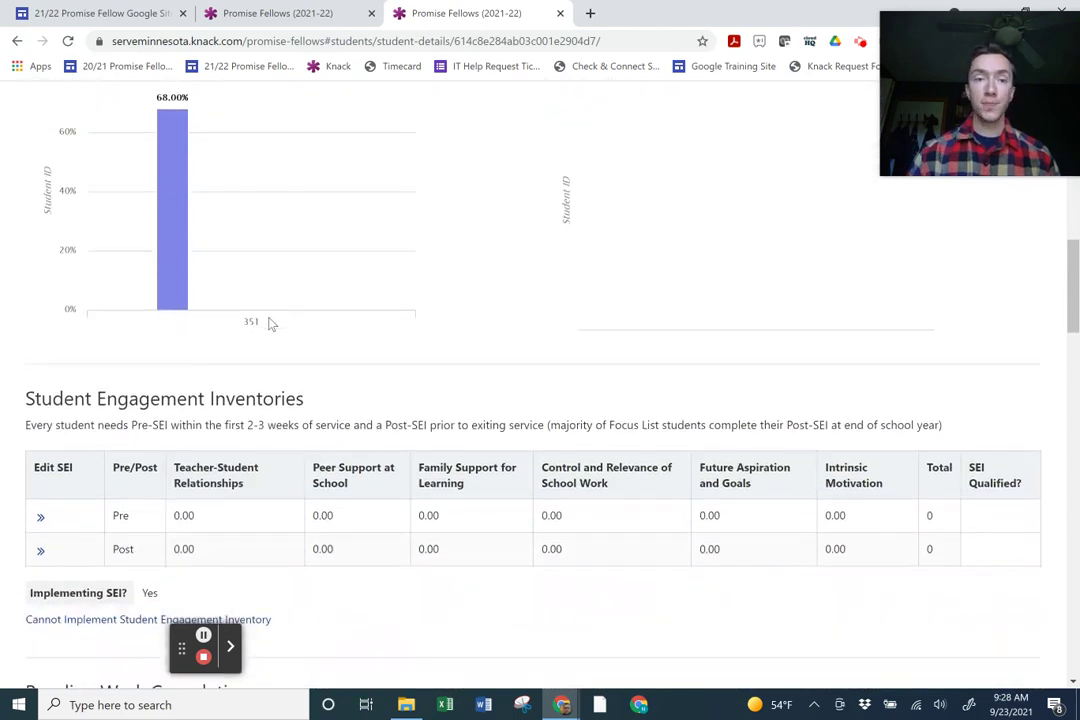
scroll(268, 322, "down", 2)
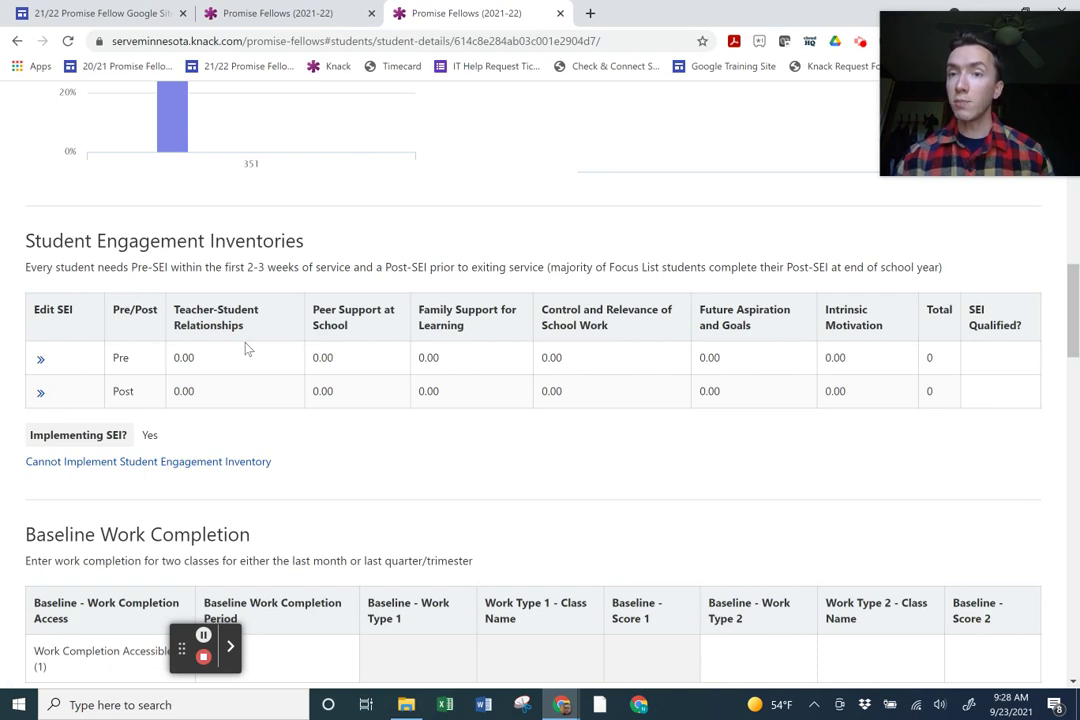
left_click(42, 360)
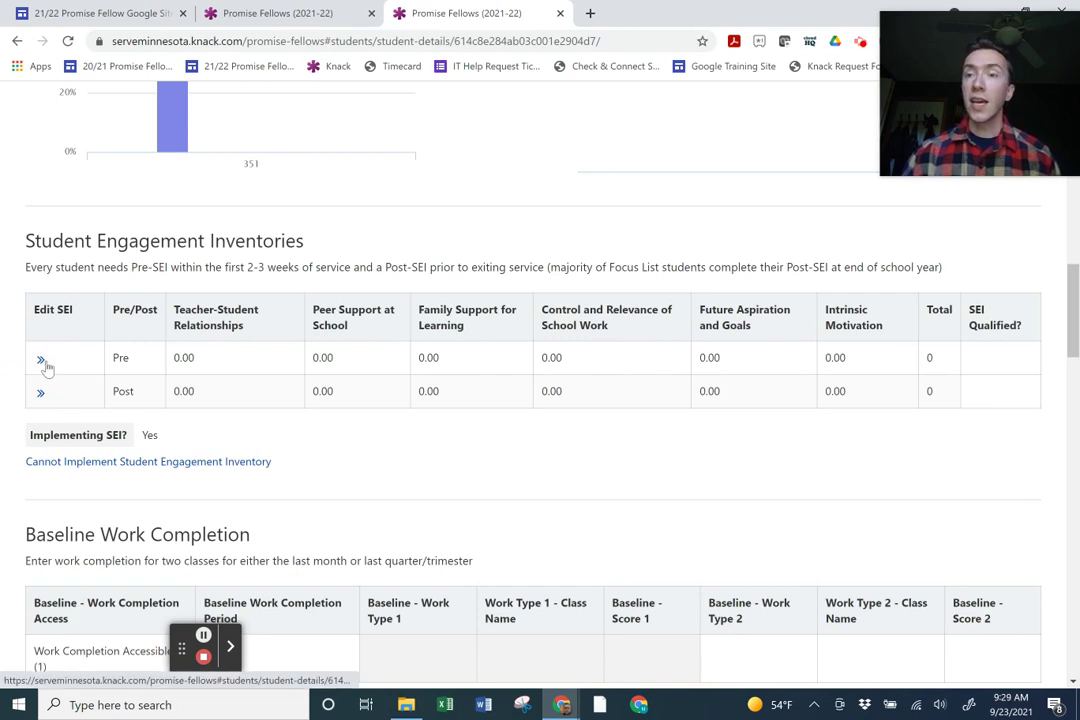
Open the Pre-SEI for editing and answer Items 1–3 with 2, 1 and 2.
left_click(42, 361)
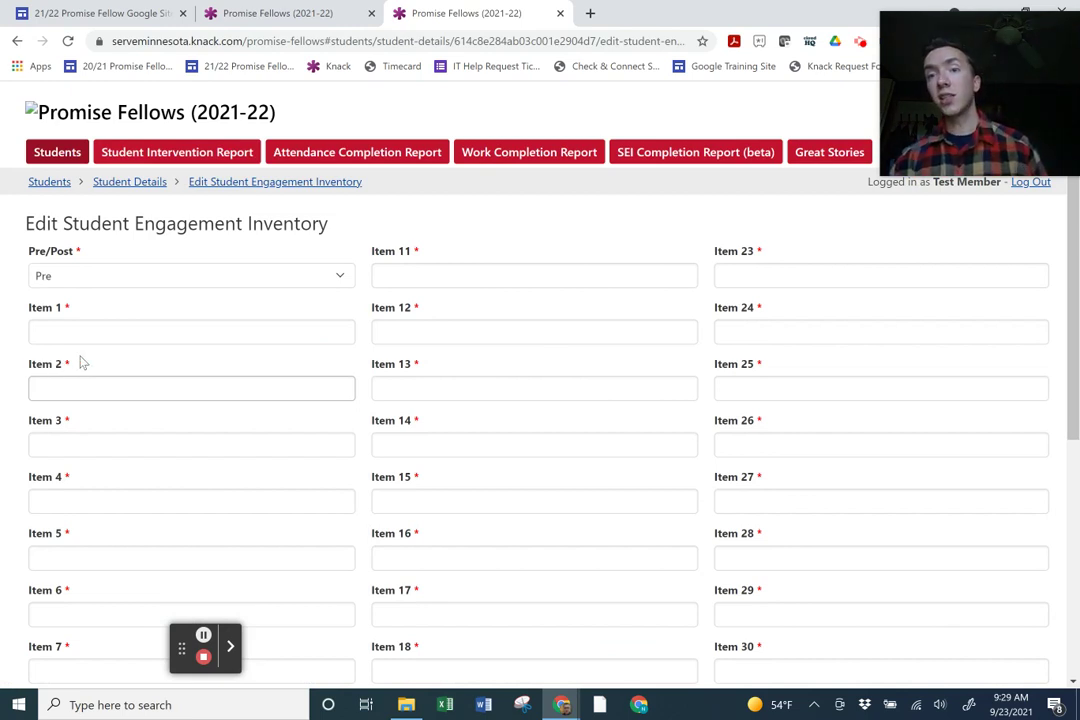
left_click(101, 325)
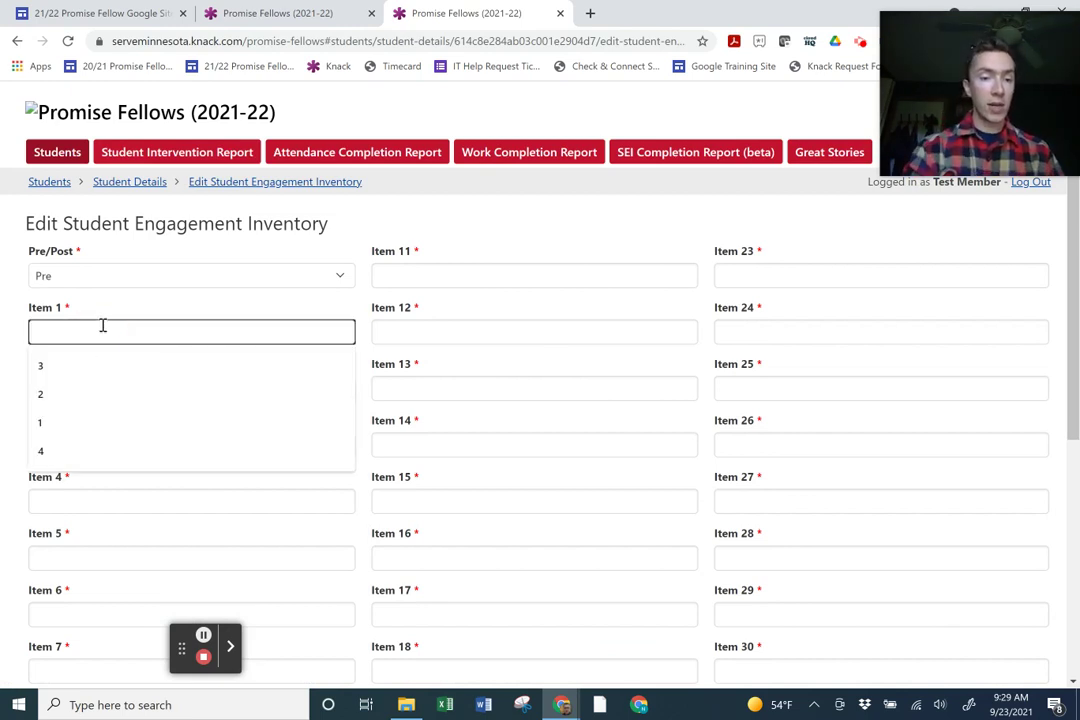
type("2")
key("Tab")
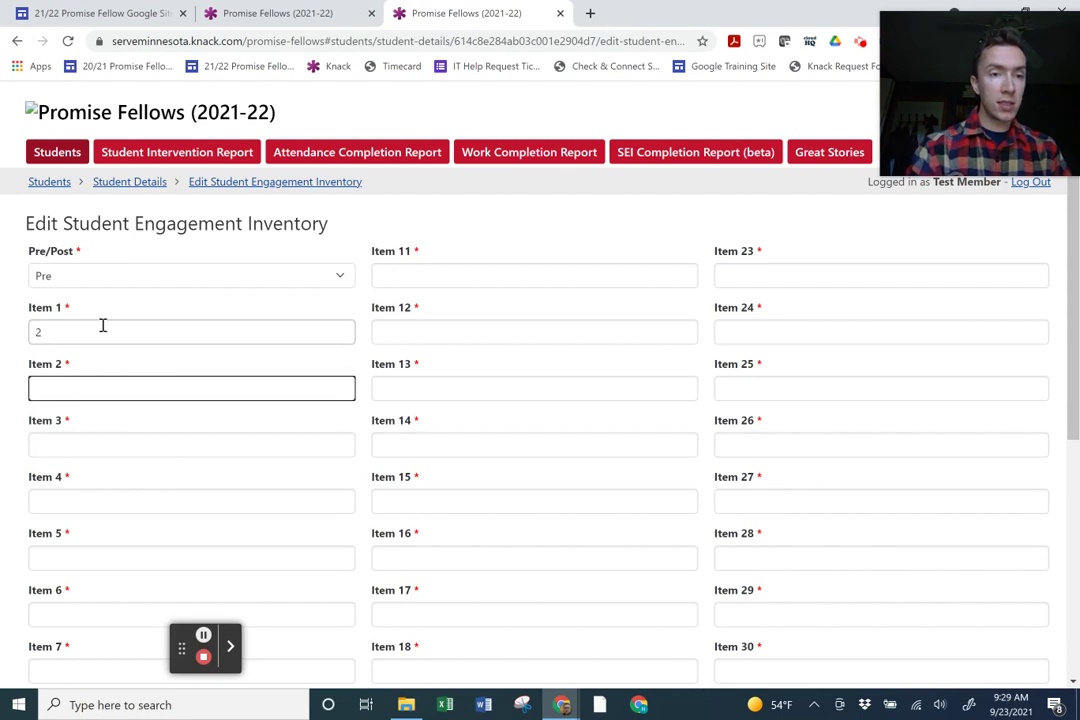
left_click(157, 327)
key("BackSpace")
type("2")
key("Tab")
type("1")
key("Tab")
type("2")
Fill in Items 4–35, mostly 2s, and submit the Pre-SEI form.
key("Tab")
type("2\t3\t2\t2\t2\t1\t2\t1\t2\t2\t2\t3\t2\t2\t2\t1\t2\t1\t2\t3\t2\t2\t2\t1\t2\t3\t2\t2\t2\t2\t2")
key("Tab")
type("2")
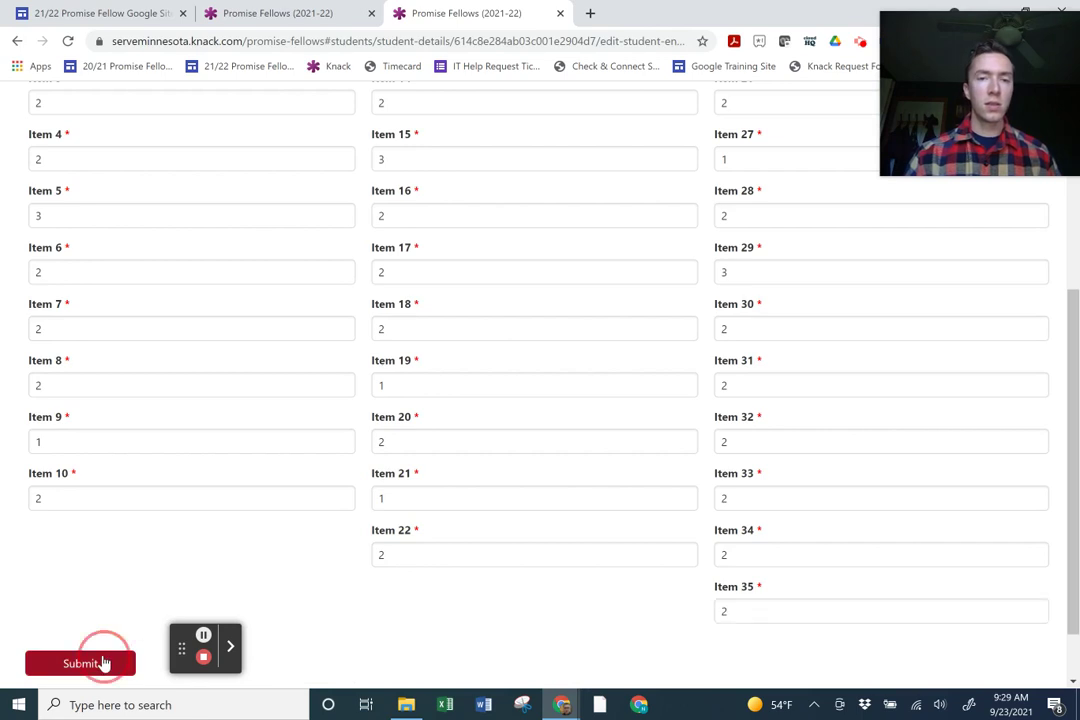
left_click(104, 662)
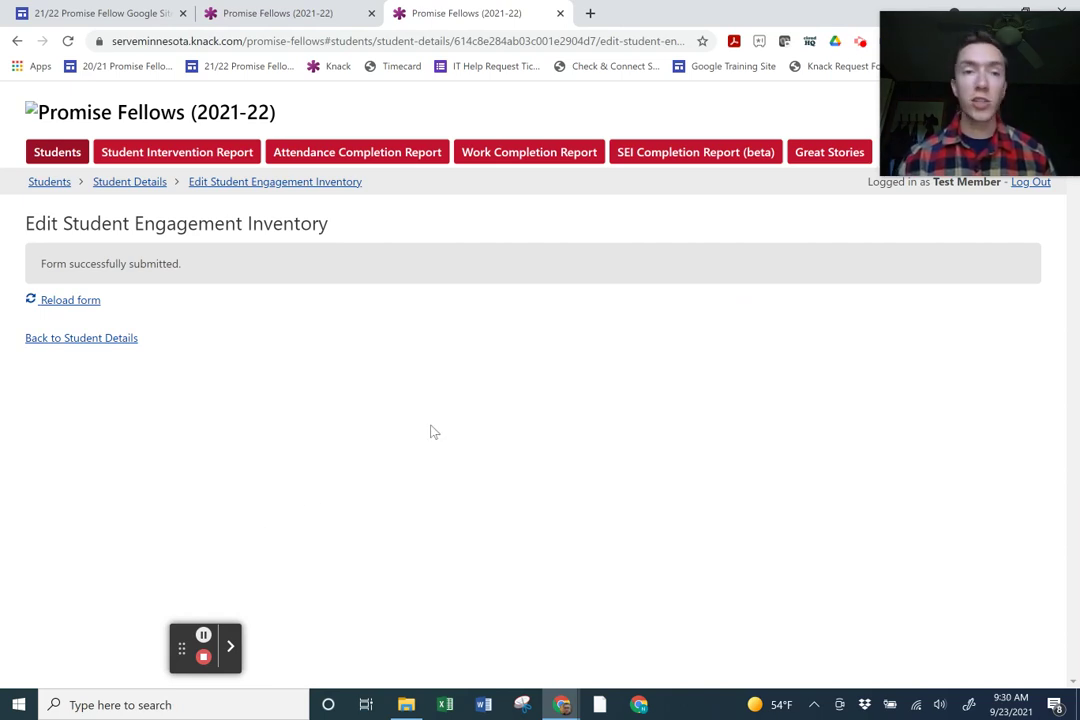
Return to the student's details and highlight the Pre-SEI total 70 and Intrinsic Motivation 3.00.
left_click(75, 339)
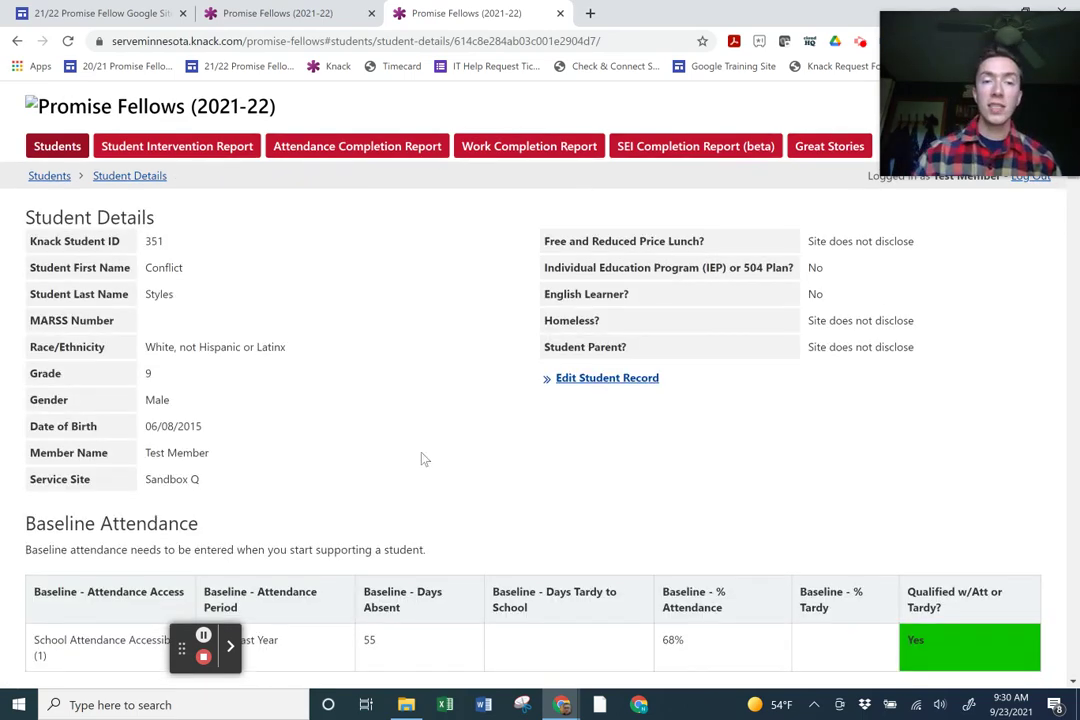
scroll(422, 459, "down", 10)
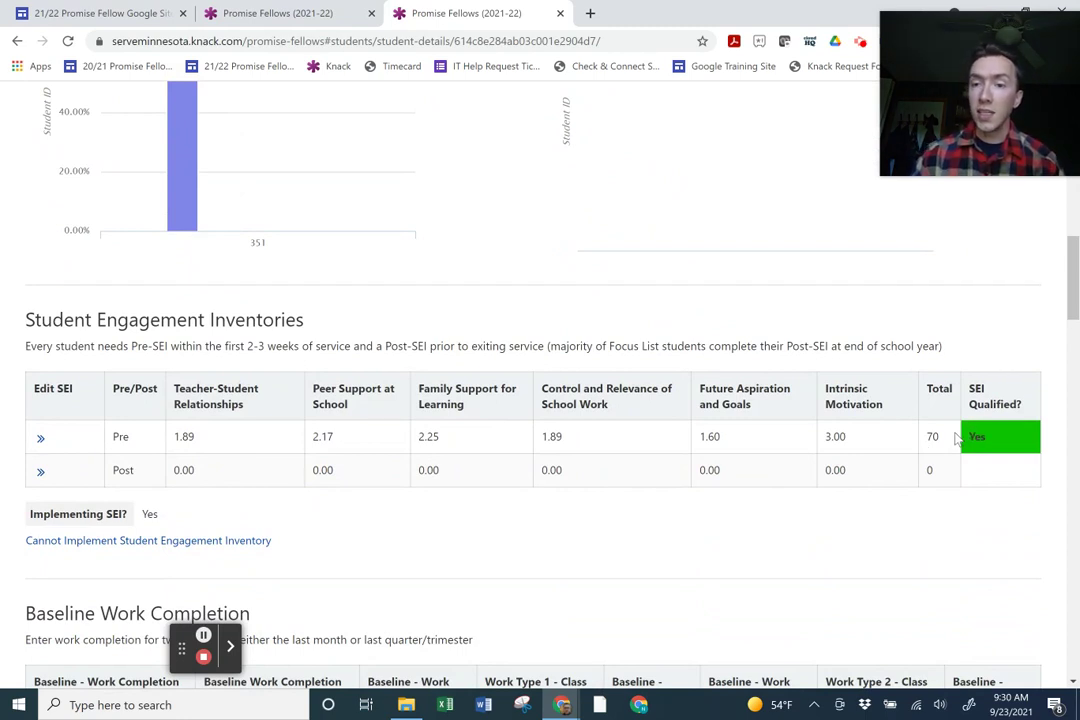
left_click_drag(957, 440, 933, 436)
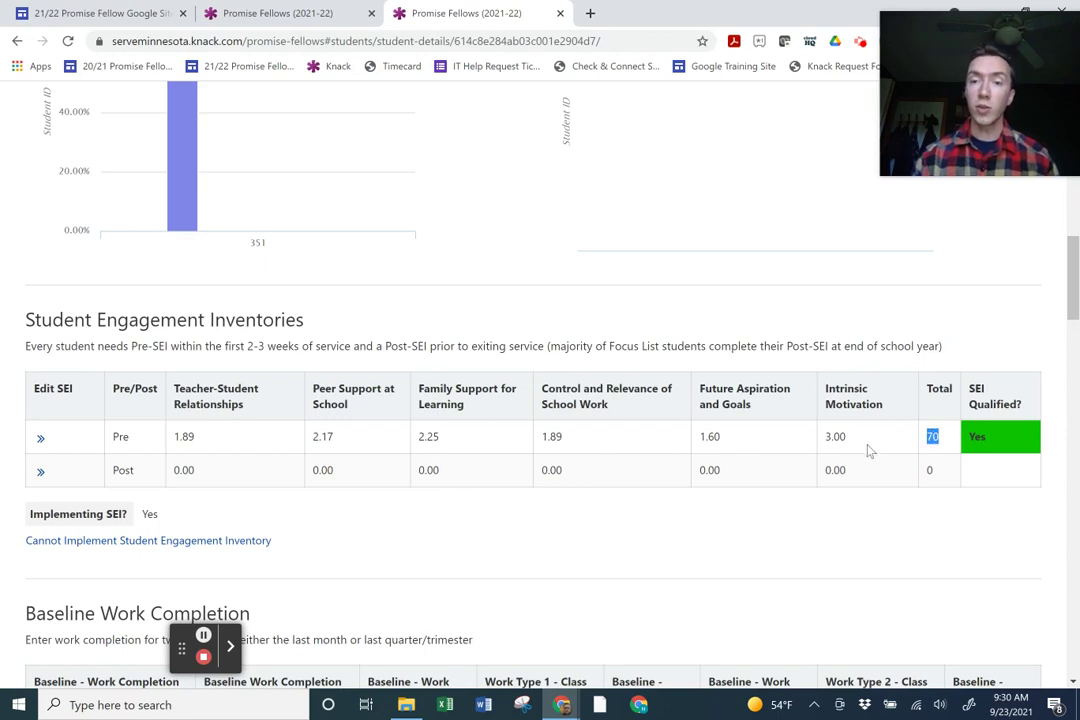
left_click_drag(845, 434, 705, 438)
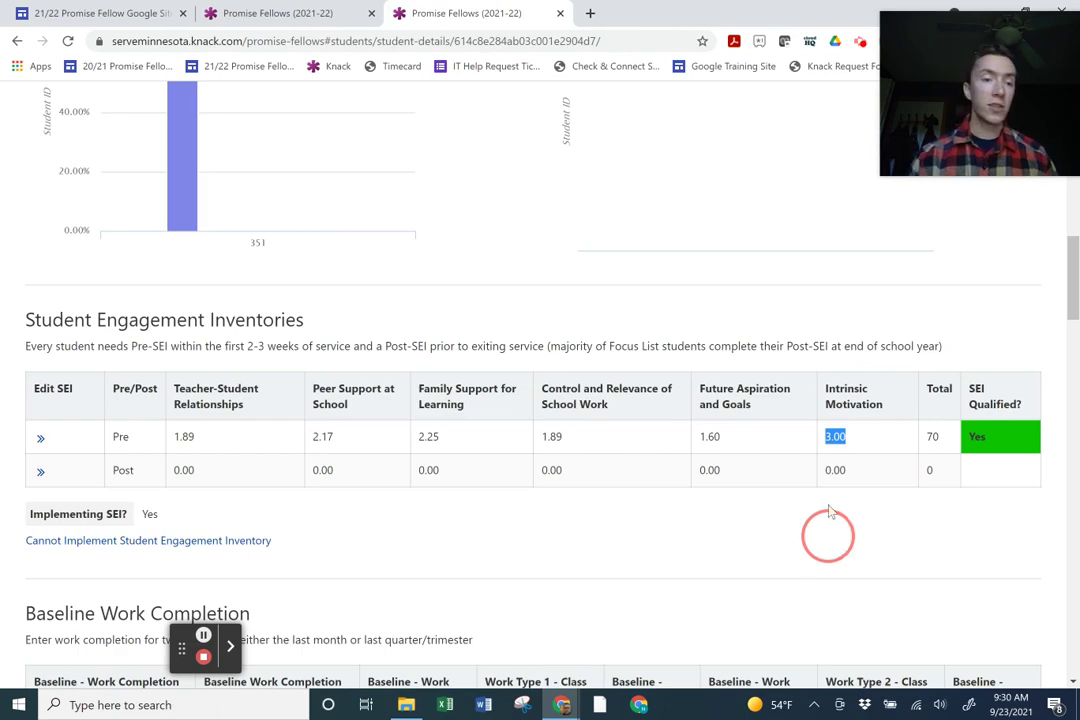
Scroll to Baseline Work Completion and choose 20-21 Last Month as its period.
scroll(822, 522, "down", 2)
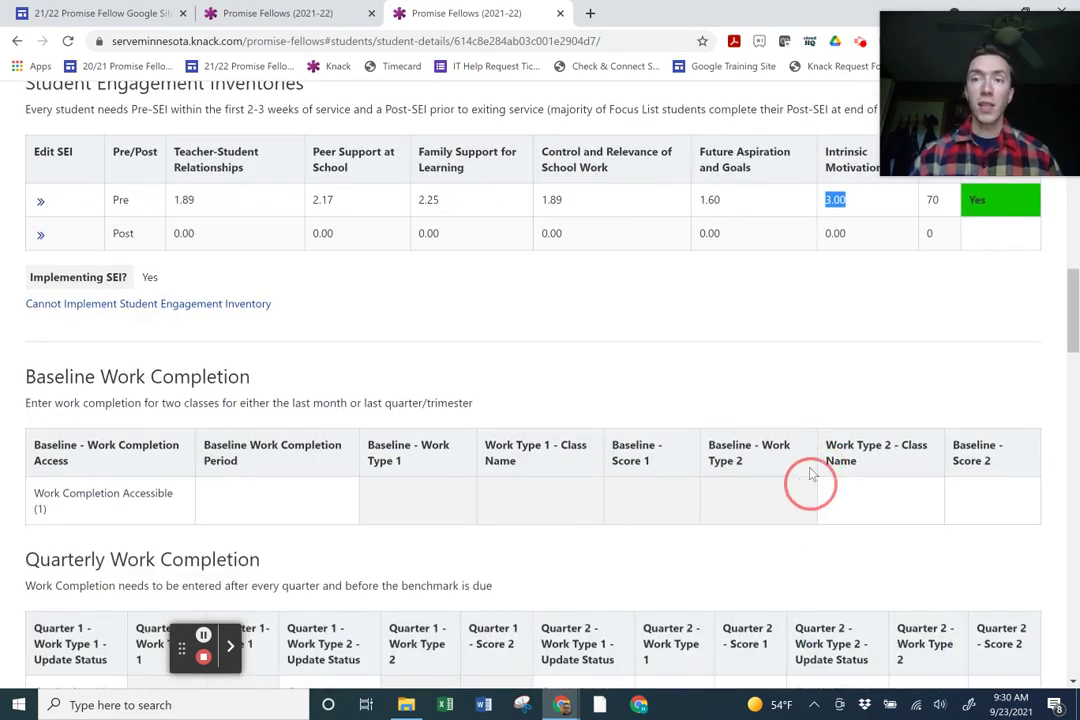
scroll(724, 349, "down", 1)
scroll(724, 349, "down", 1)
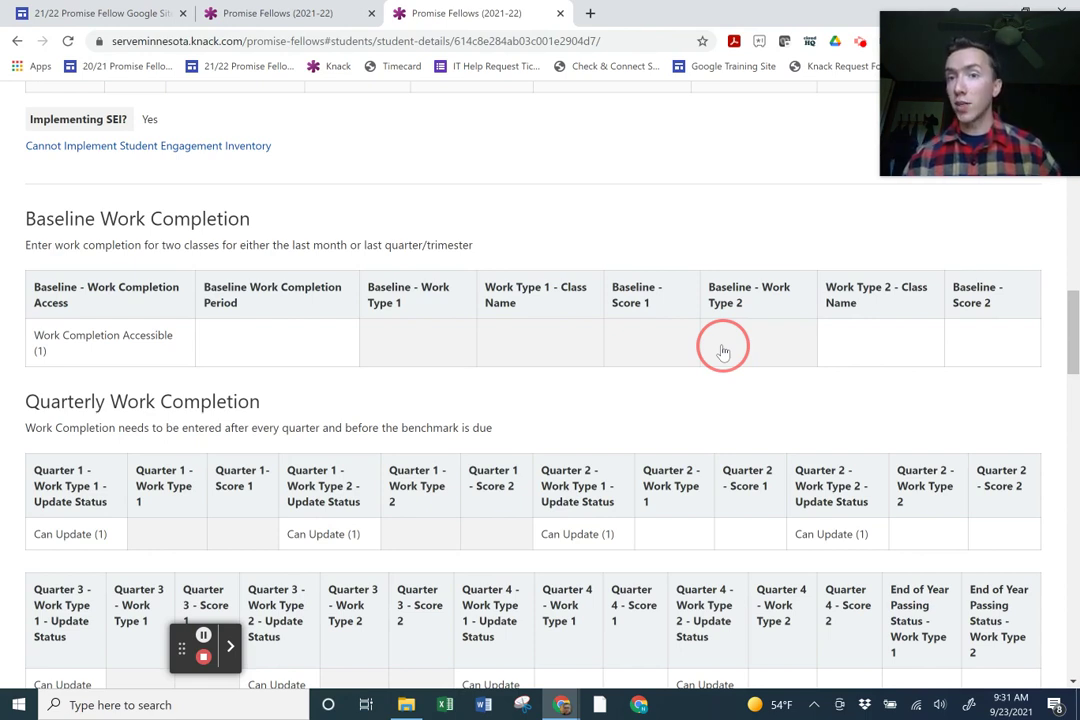
left_click(283, 367)
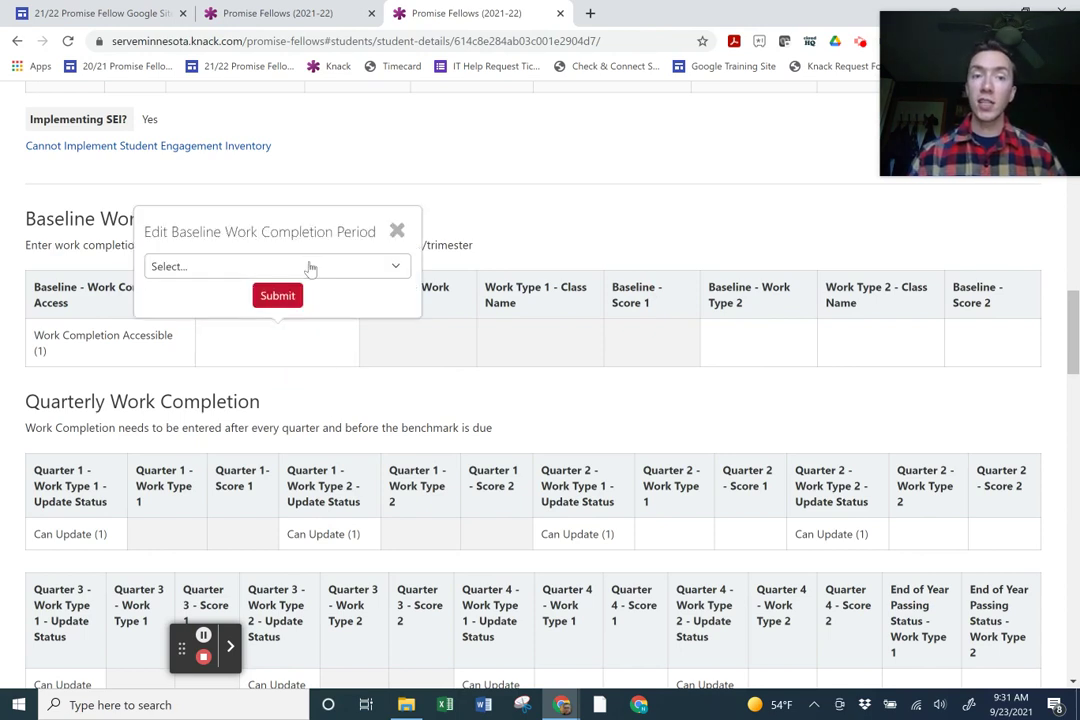
left_click(309, 267)
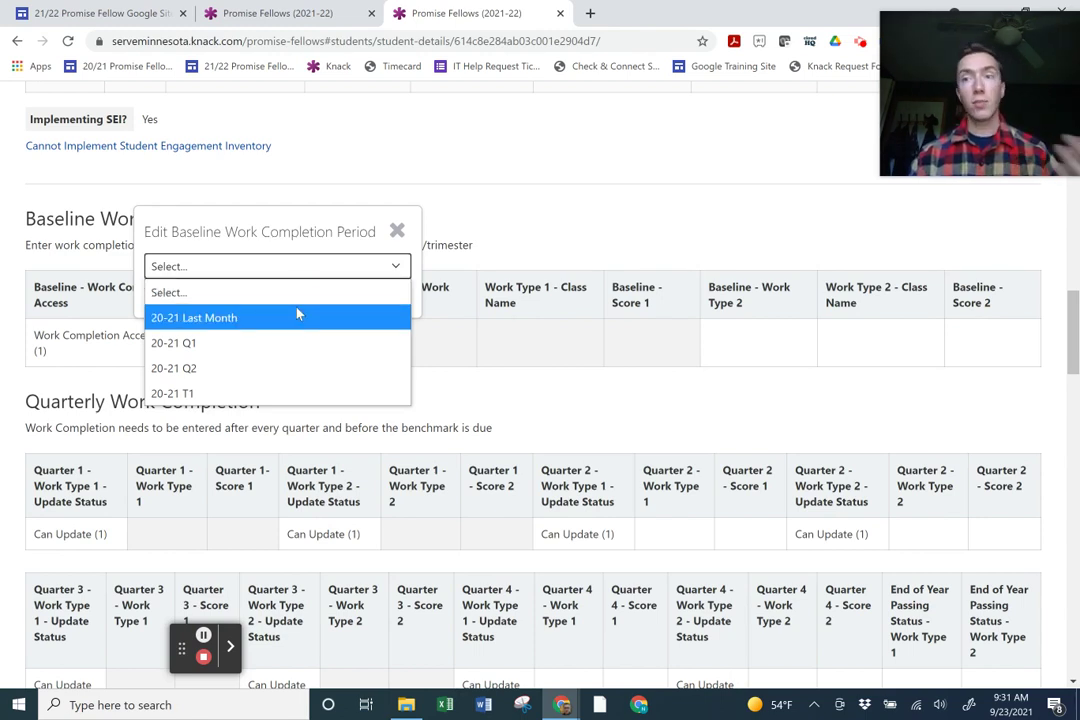
left_click(297, 317)
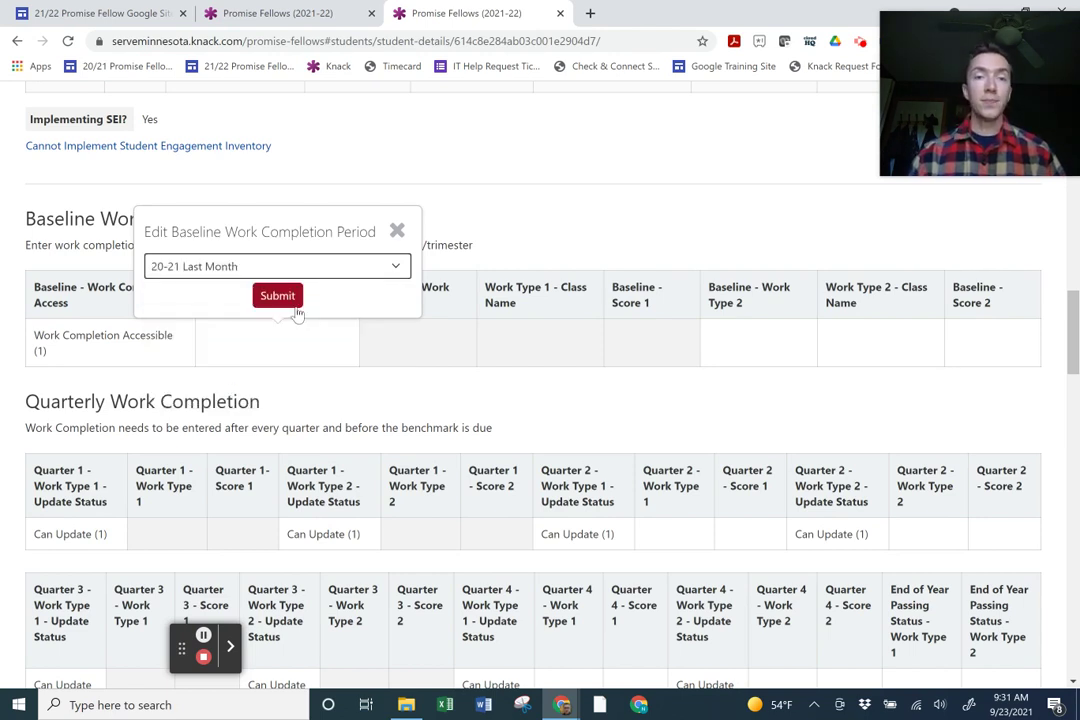
left_click(292, 303)
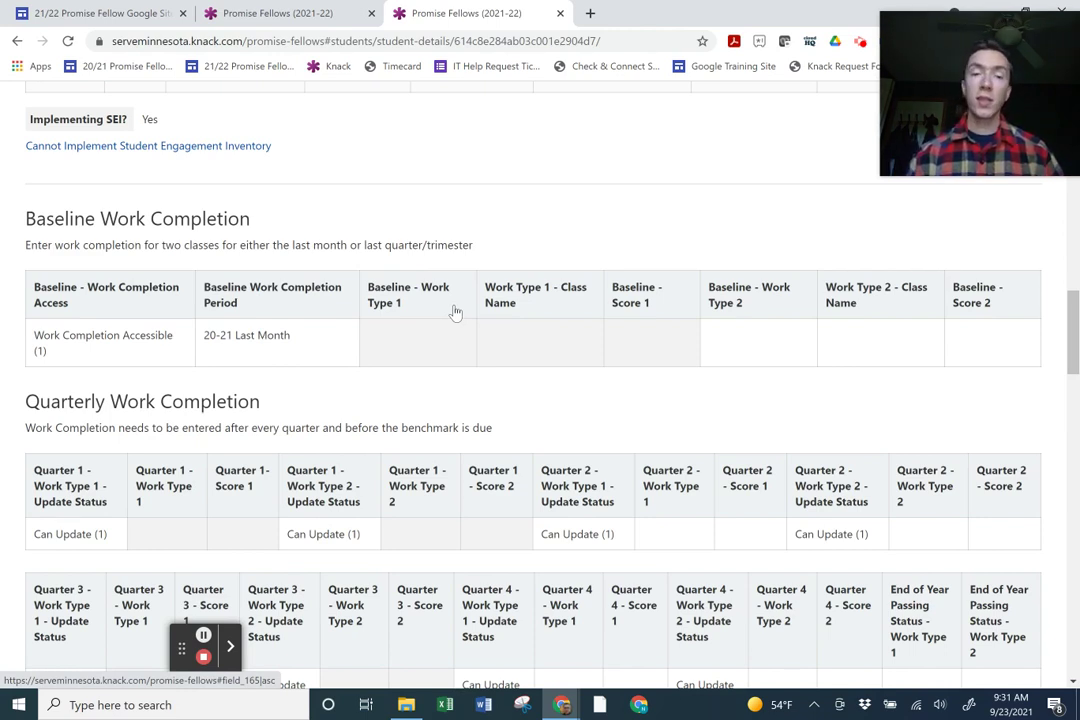
Set Baseline Work Type 1 to Math.
left_click(442, 339)
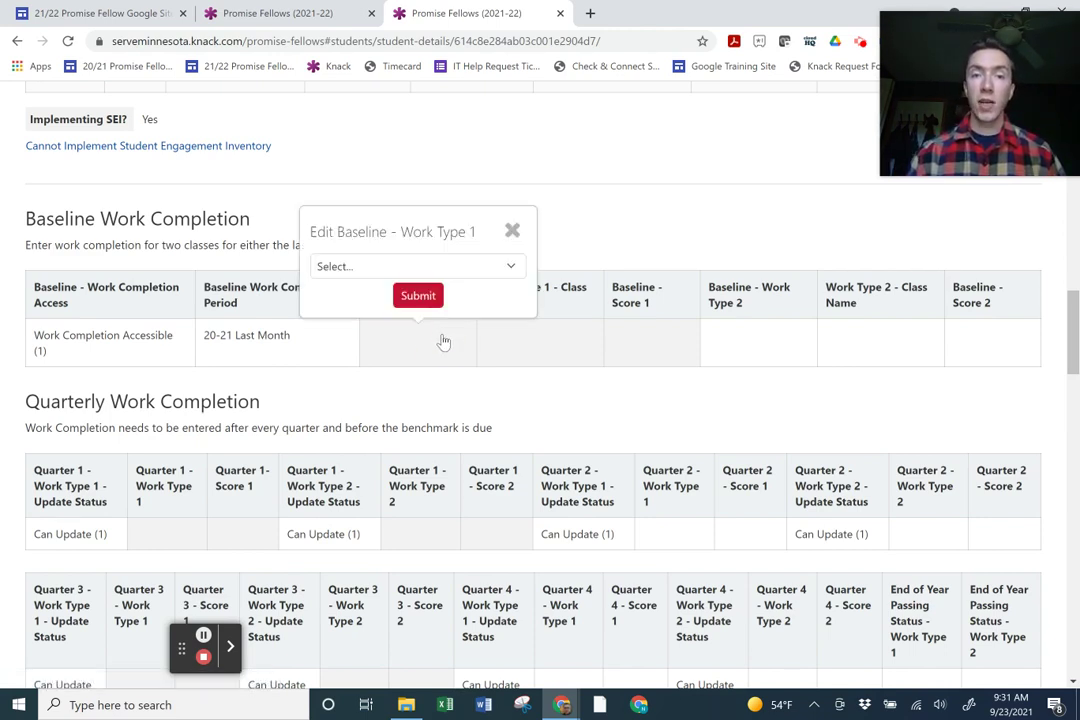
left_click(477, 265)
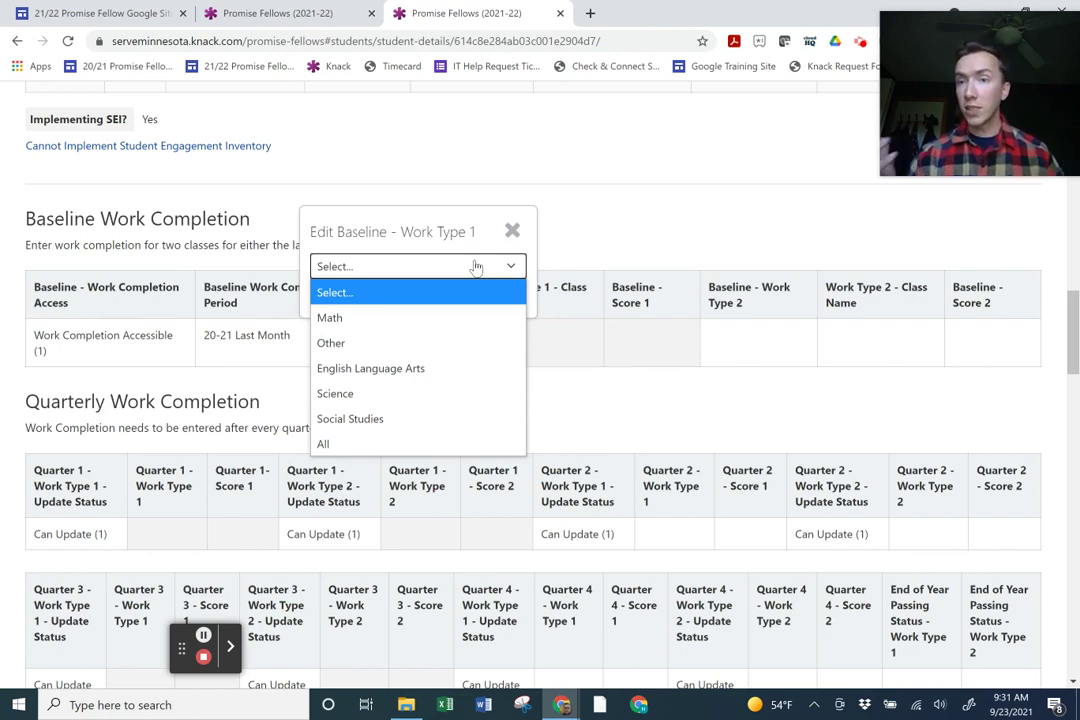
left_click(422, 318)
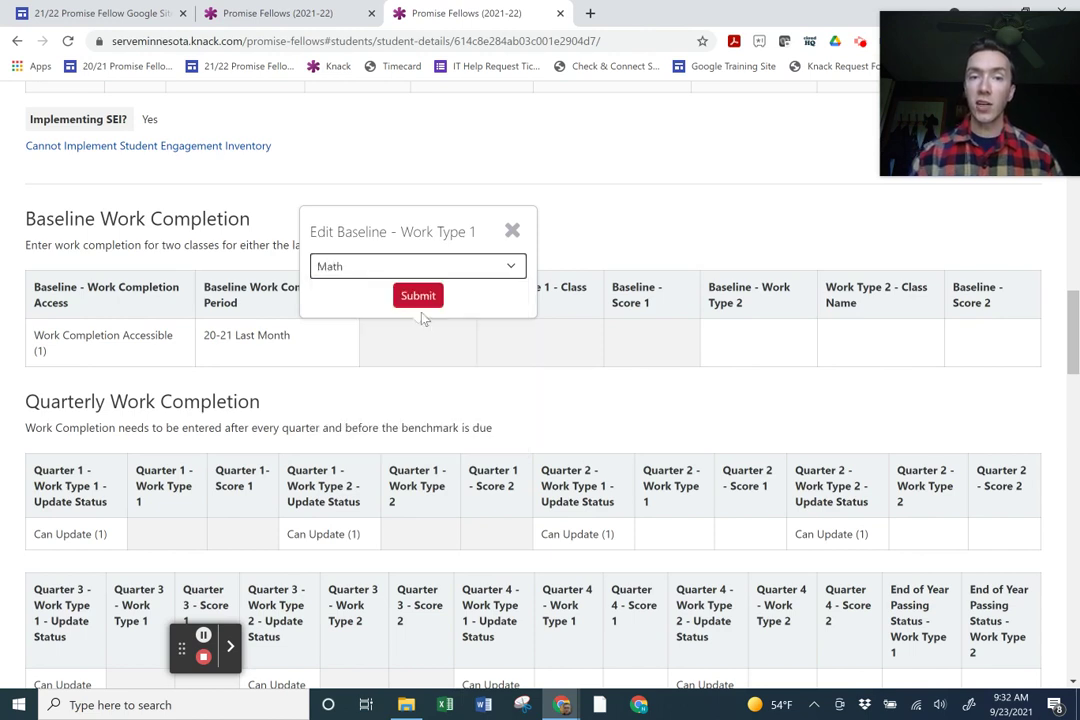
left_click(430, 300)
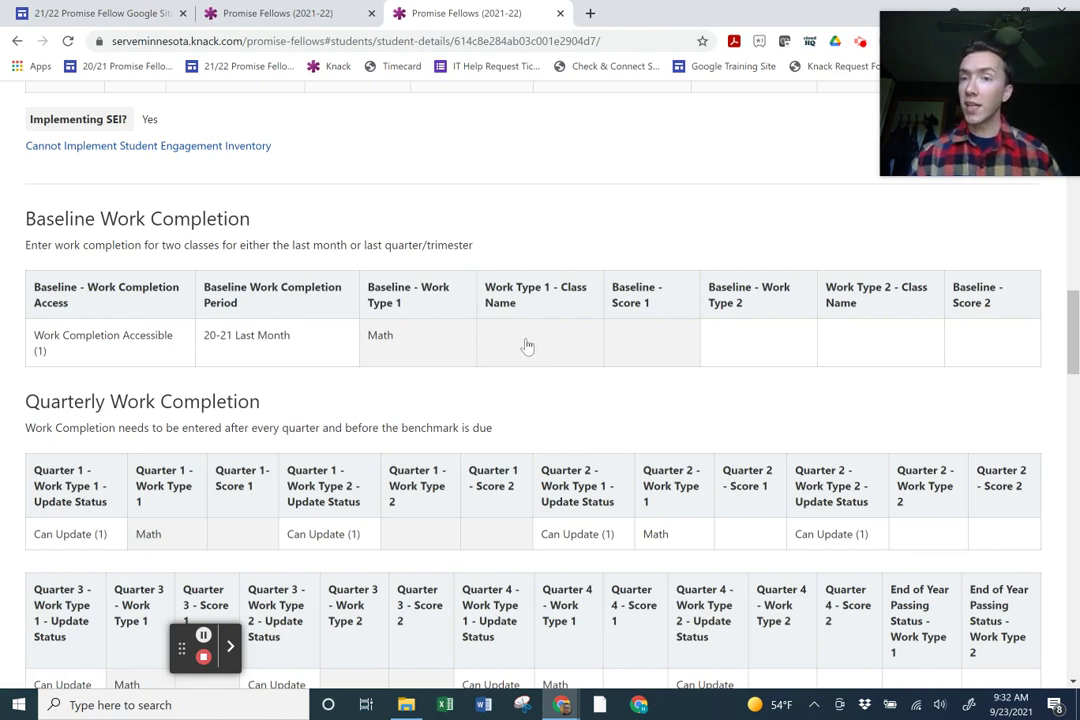
Set Baseline Score 1 to the 21-30% range.
left_click(645, 342)
left_click(643, 272)
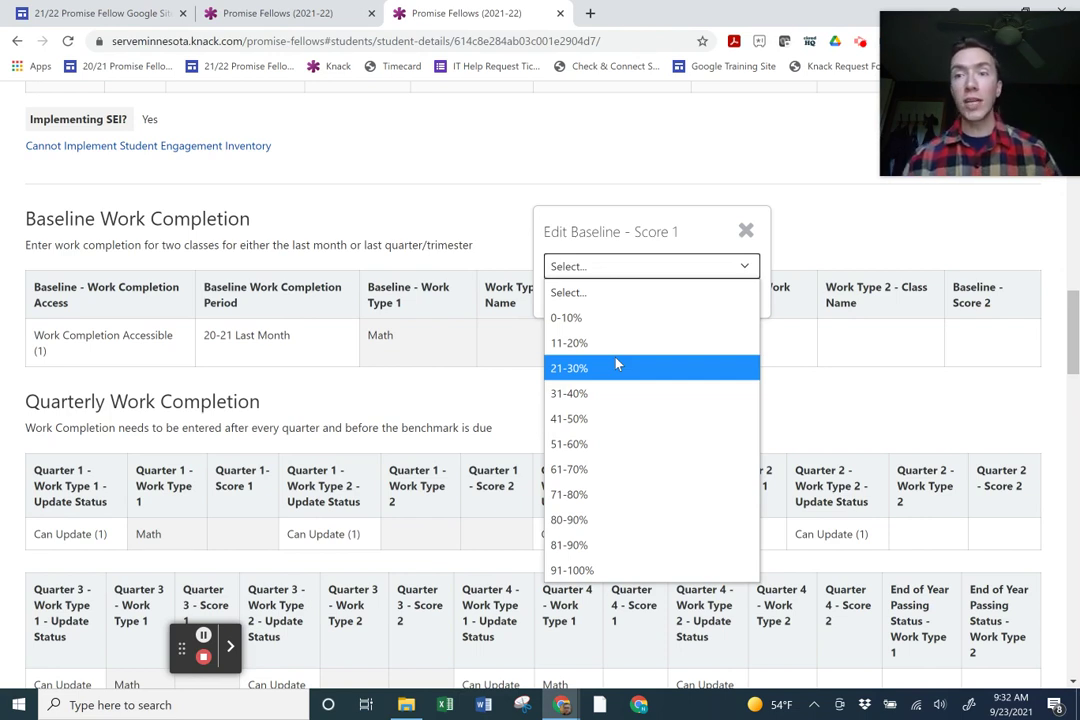
left_click(616, 366)
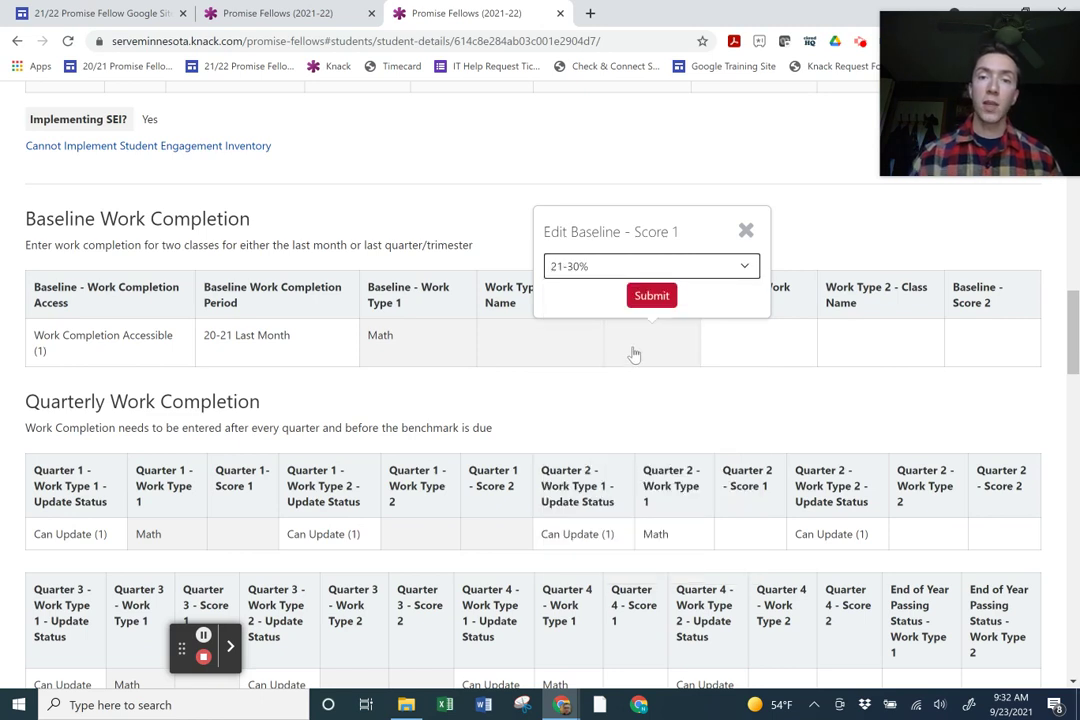
left_click(654, 295)
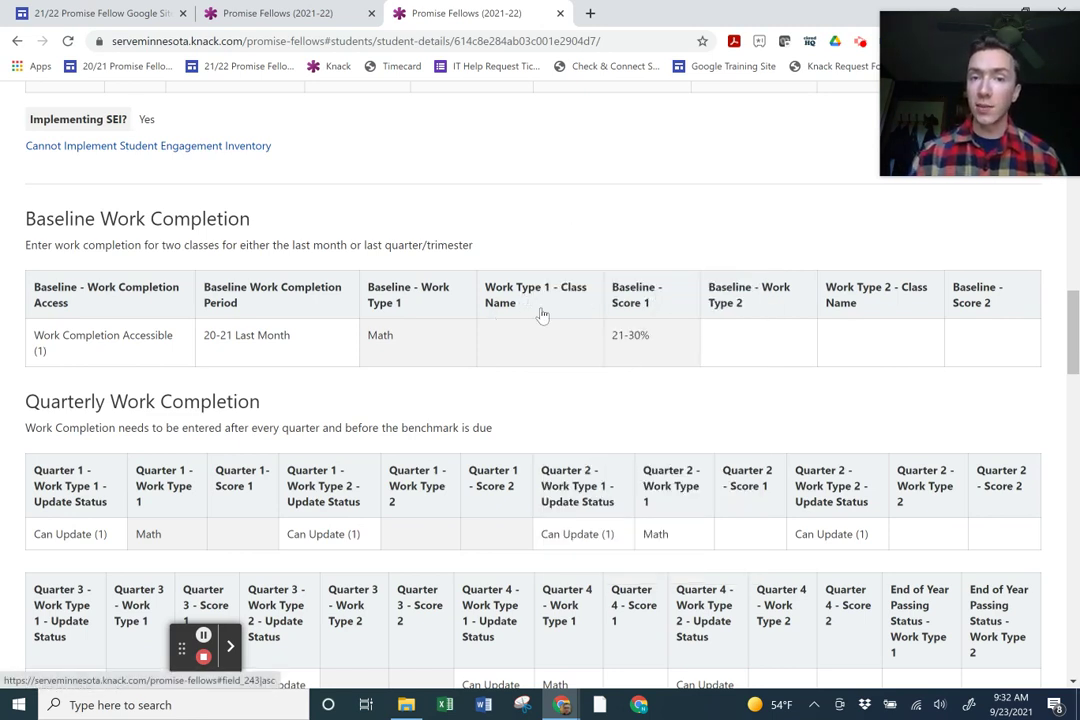
Set the second baseline work type to Math.
left_click(788, 349)
left_click(764, 265)
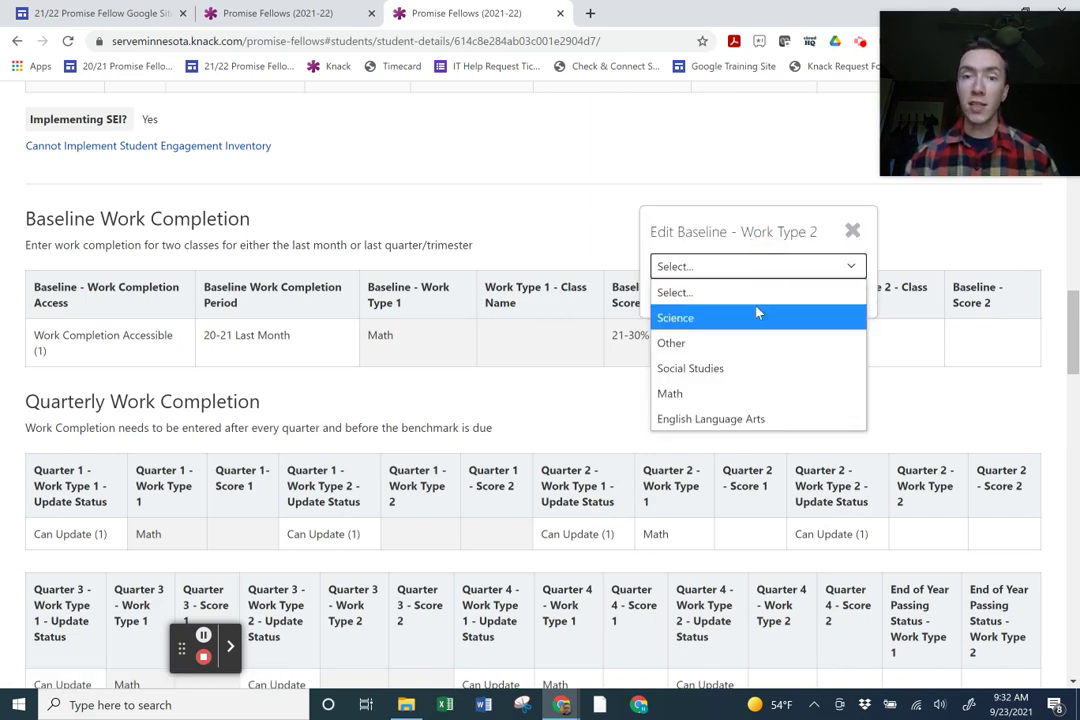
left_click(755, 392)
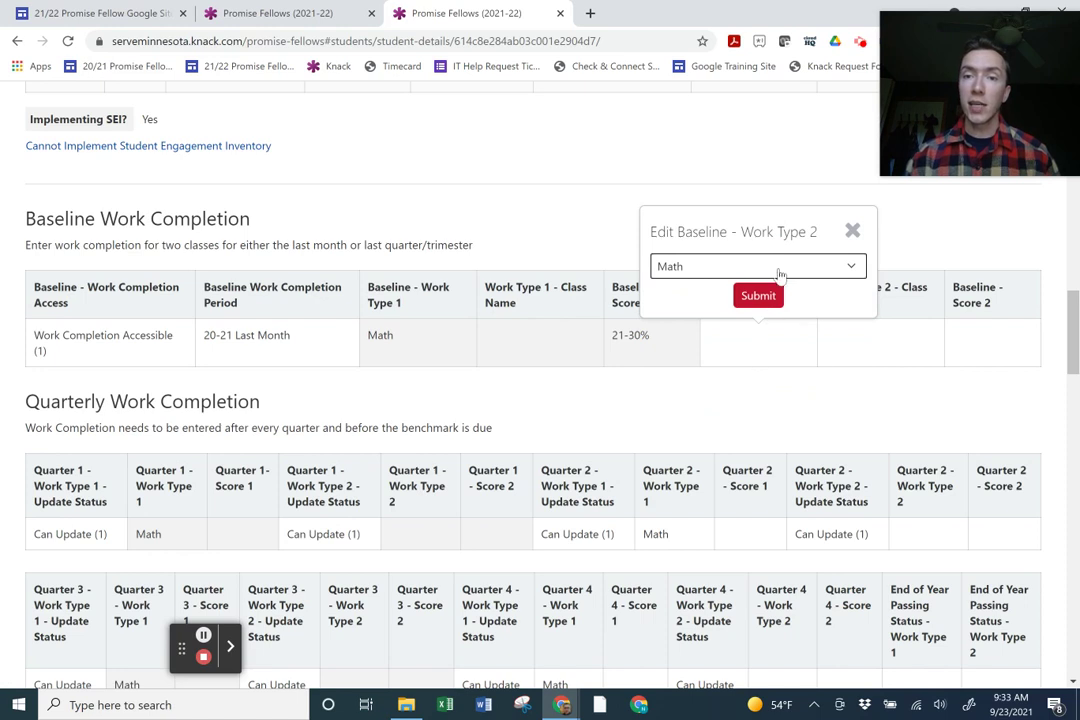
left_click(777, 299)
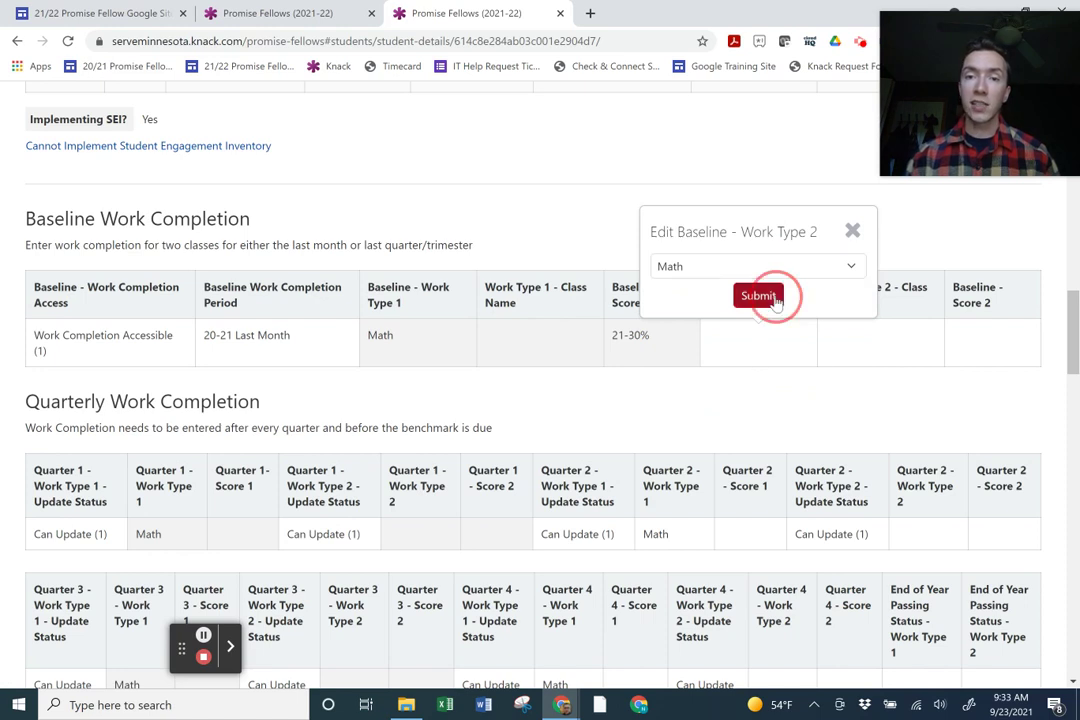
Name the two classes Geometry and Support Algebra.
left_click(558, 358)
type("Geometry")
left_click(545, 295)
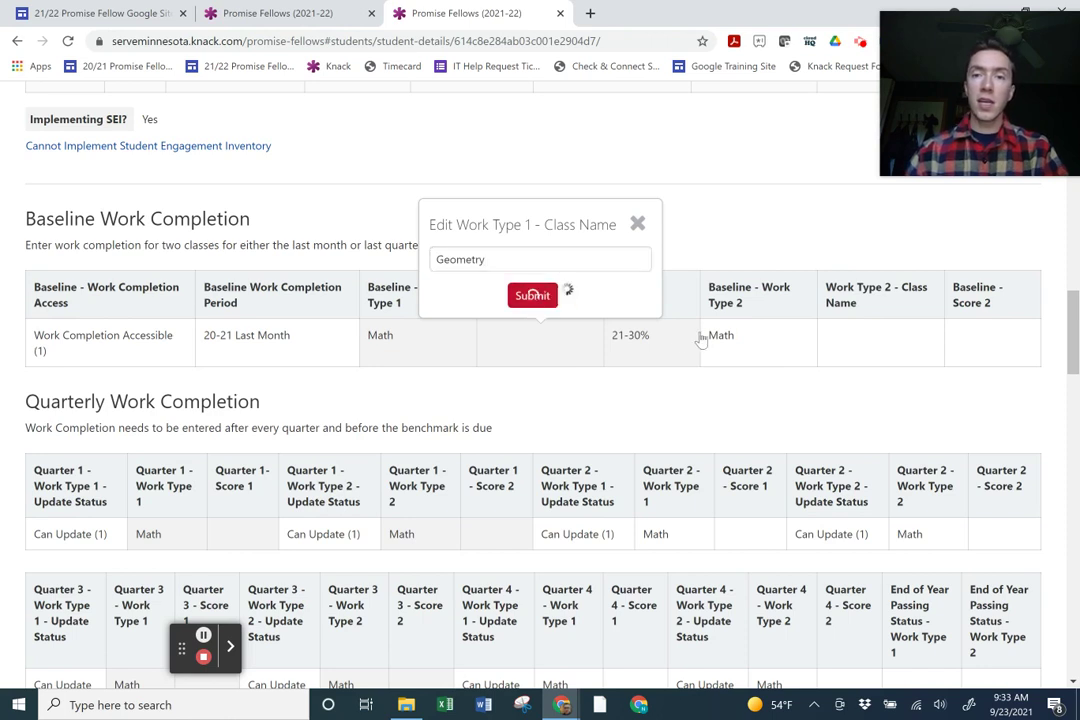
left_click(893, 345)
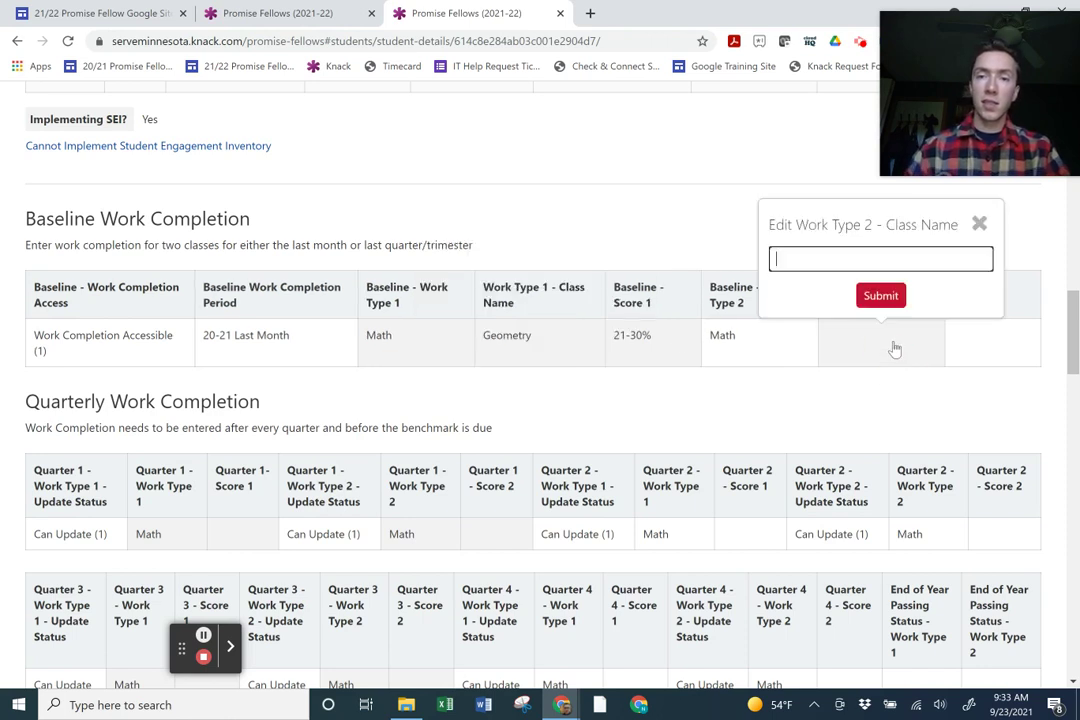
type("Support Alg")
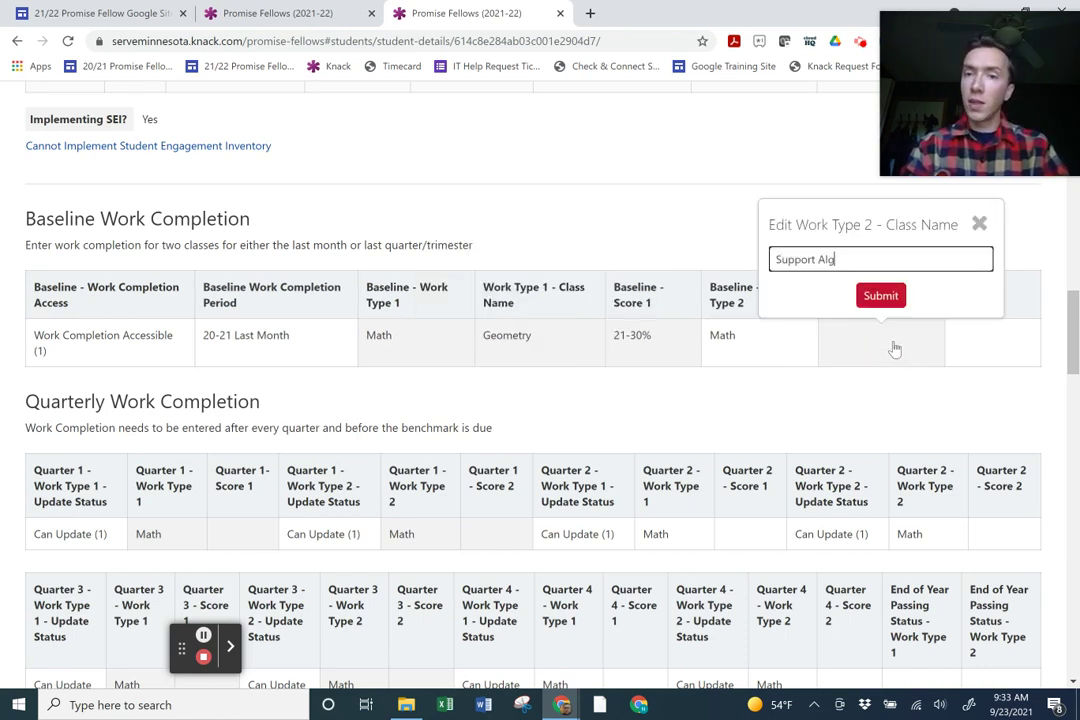
type("ebra")
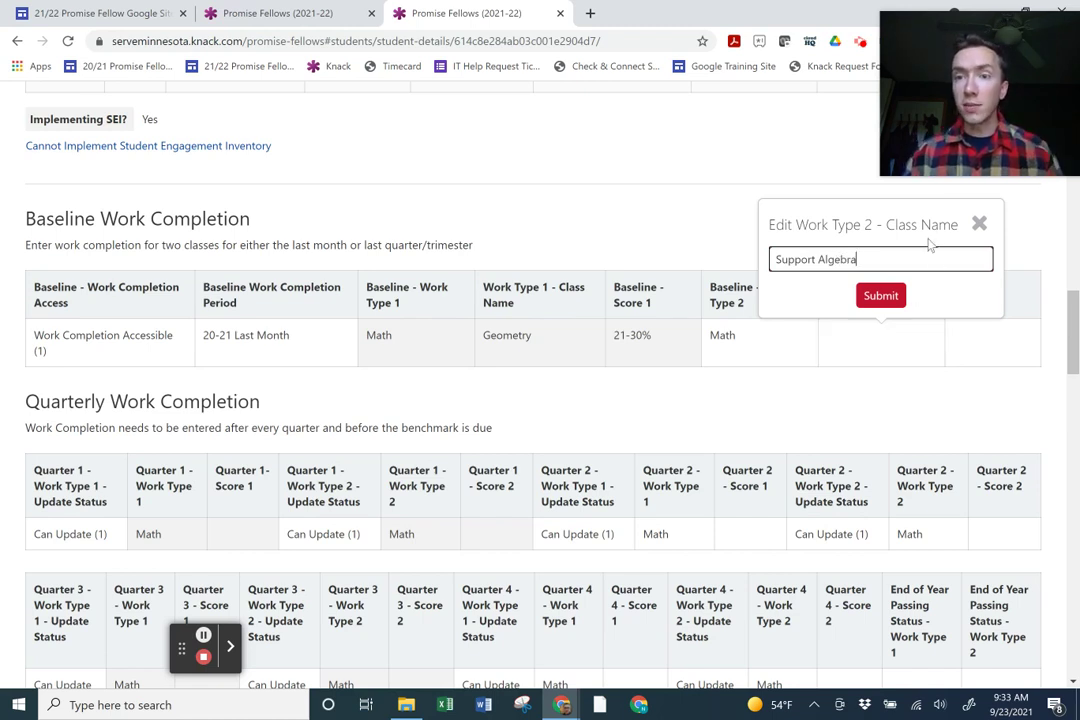
left_click(895, 303)
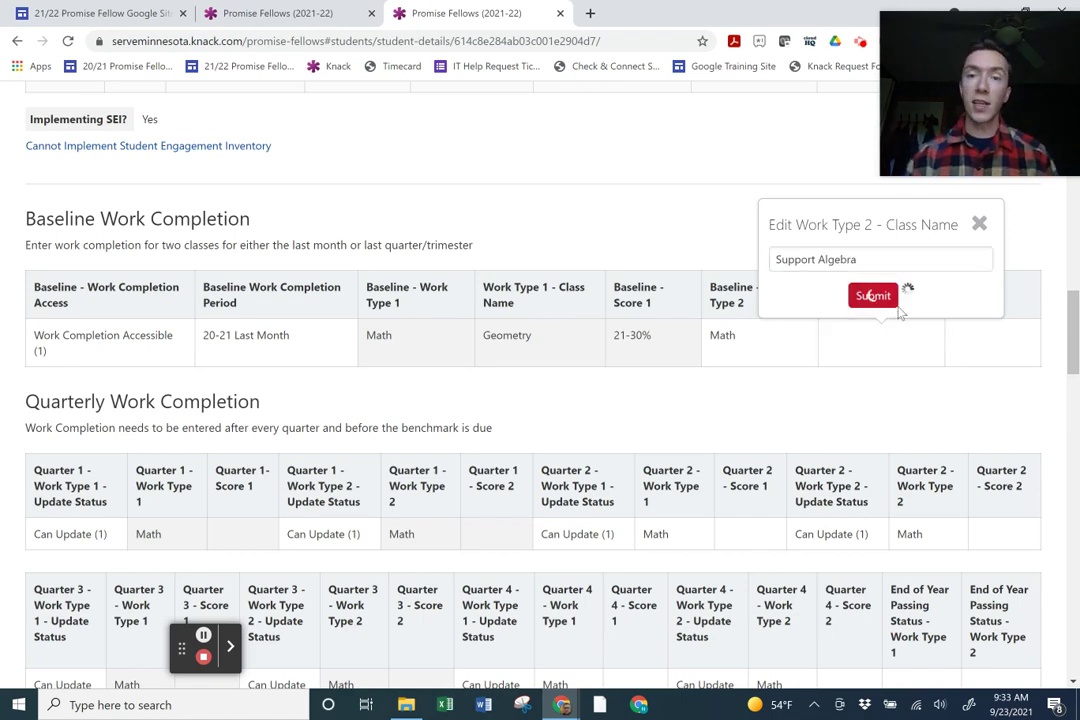
Set the second baseline score to 41-50%.
left_click(1003, 360)
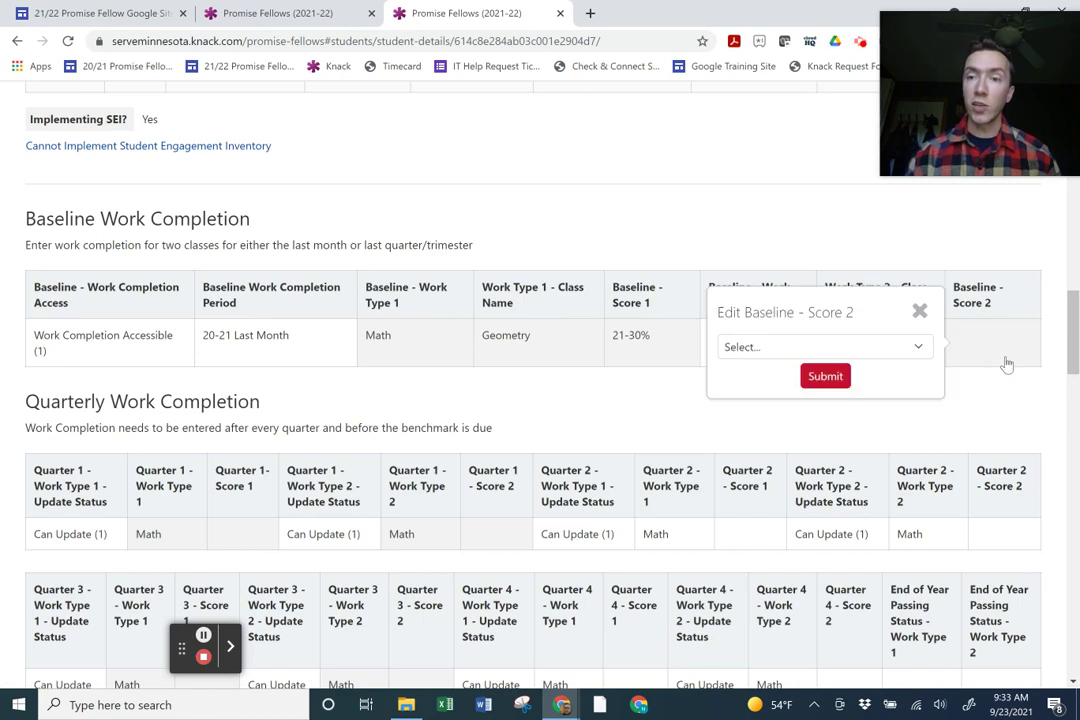
left_click(929, 347)
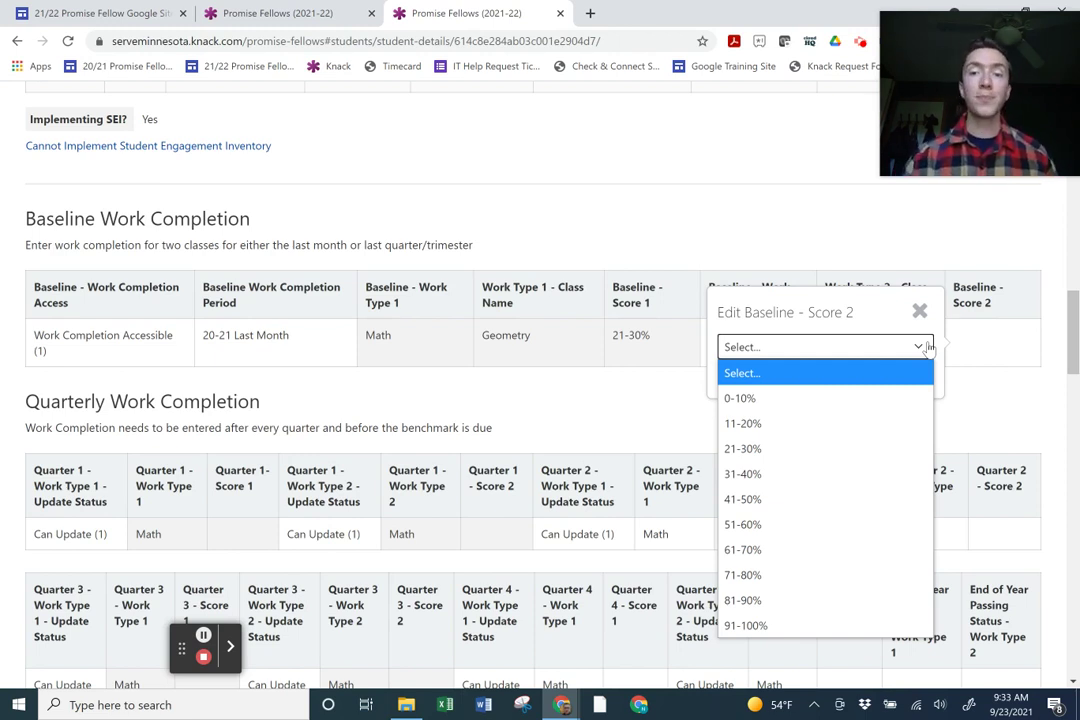
left_click(783, 499)
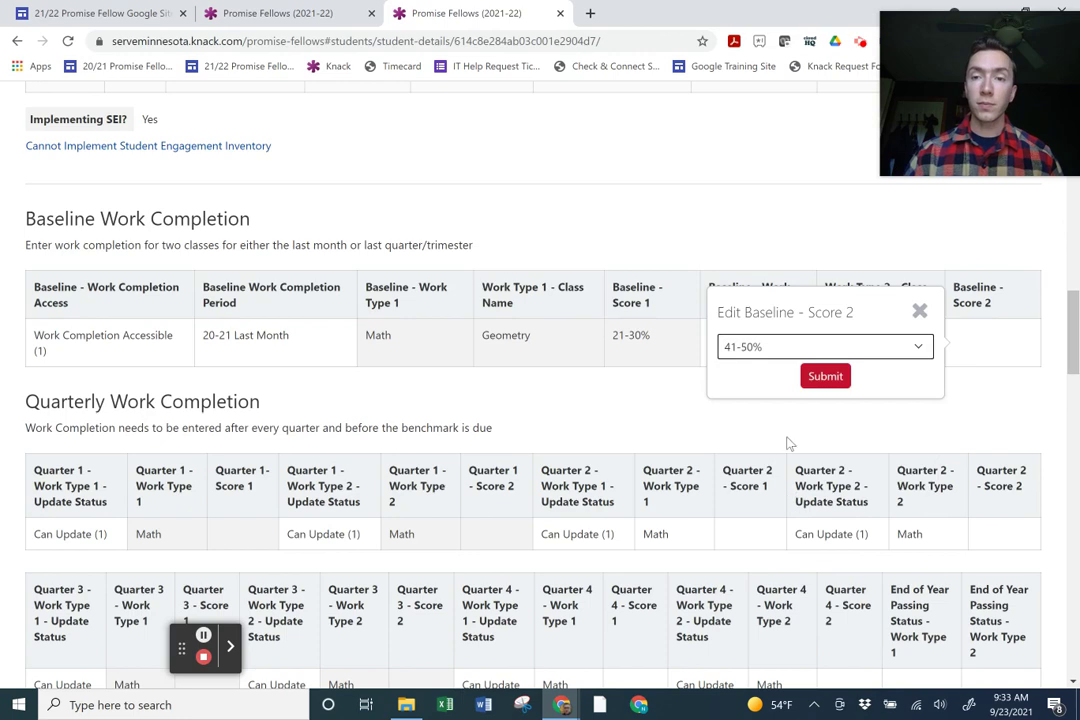
left_click(828, 384)
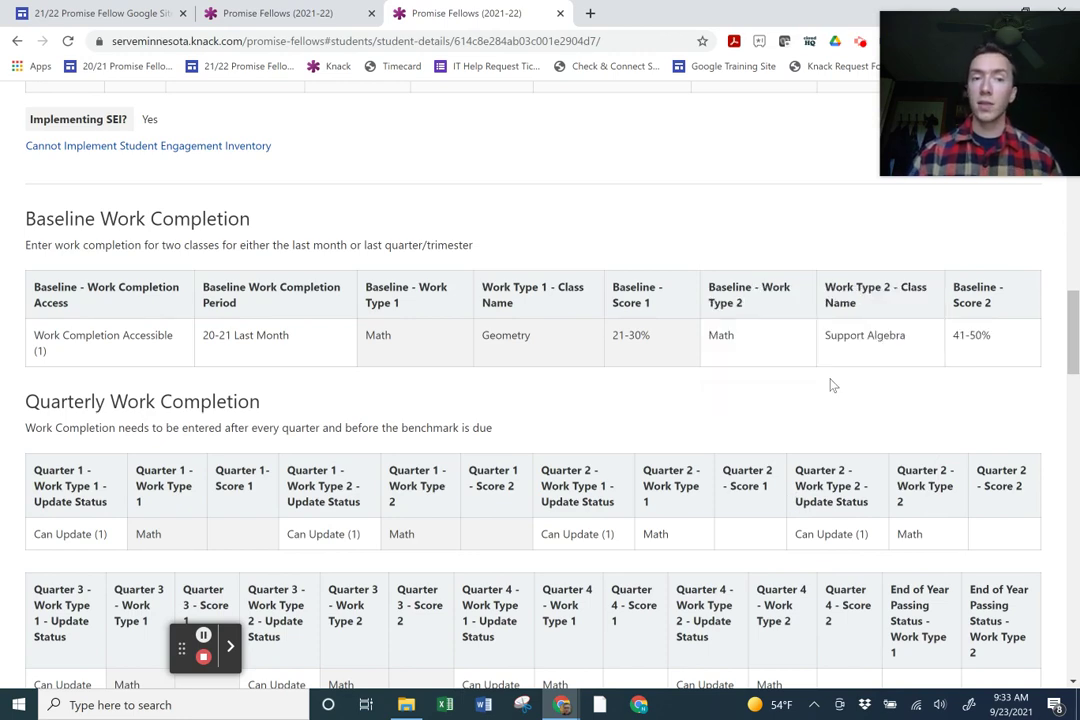
scroll(833, 385, "down", 2)
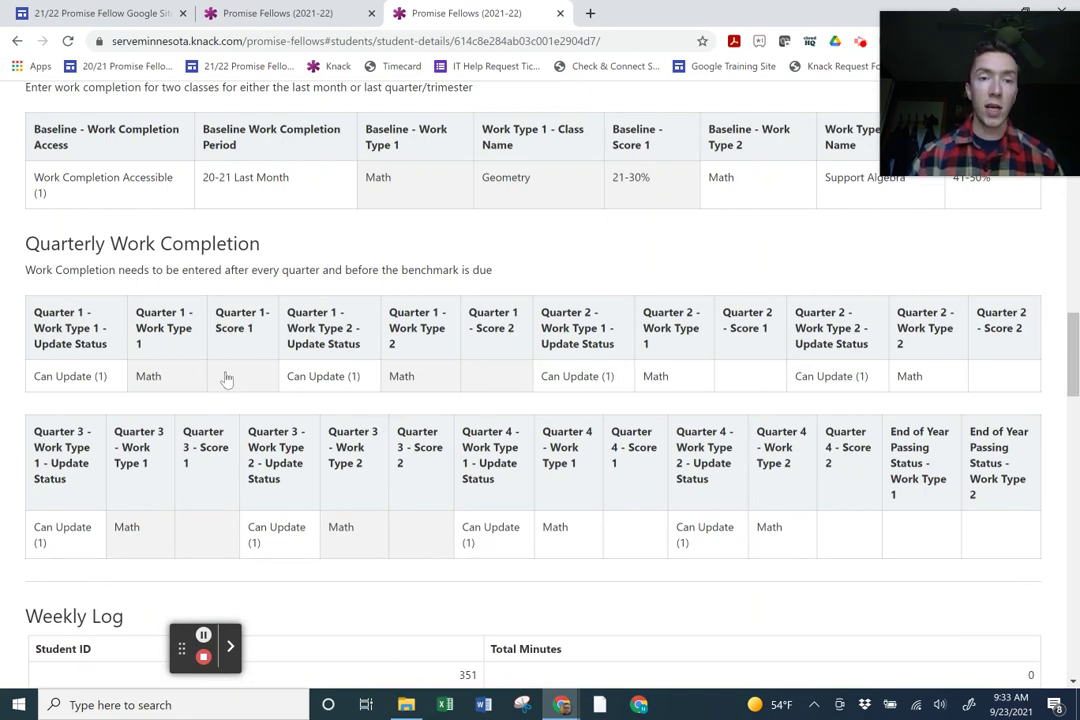
left_click(216, 382)
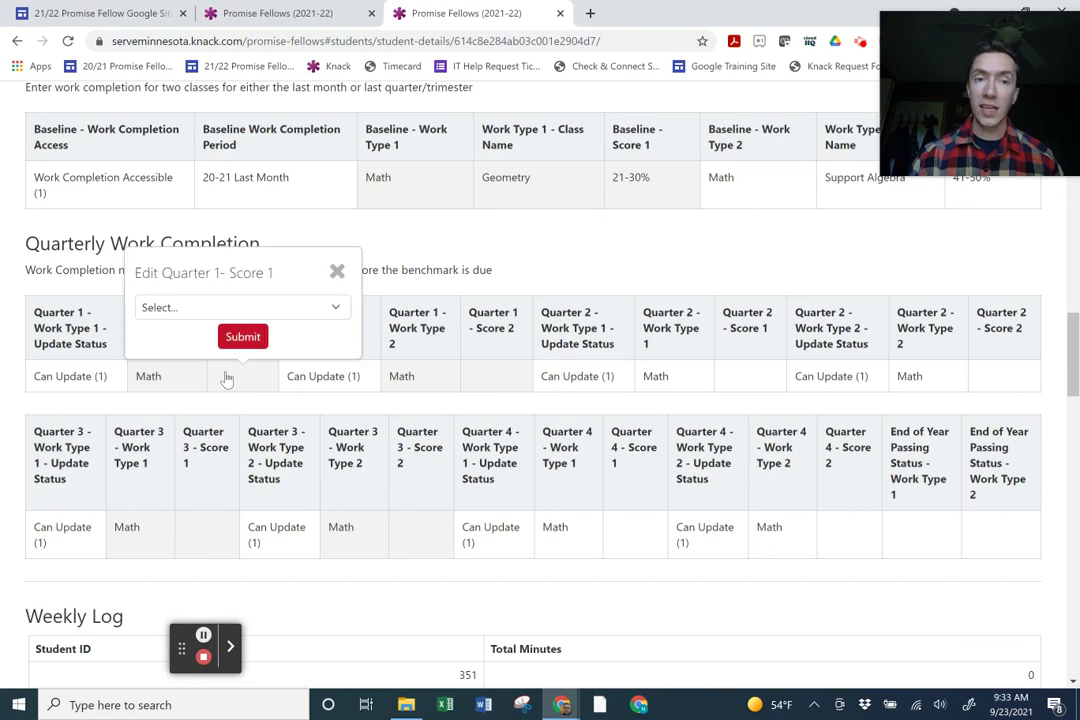
left_click(337, 272)
left_click(493, 376)
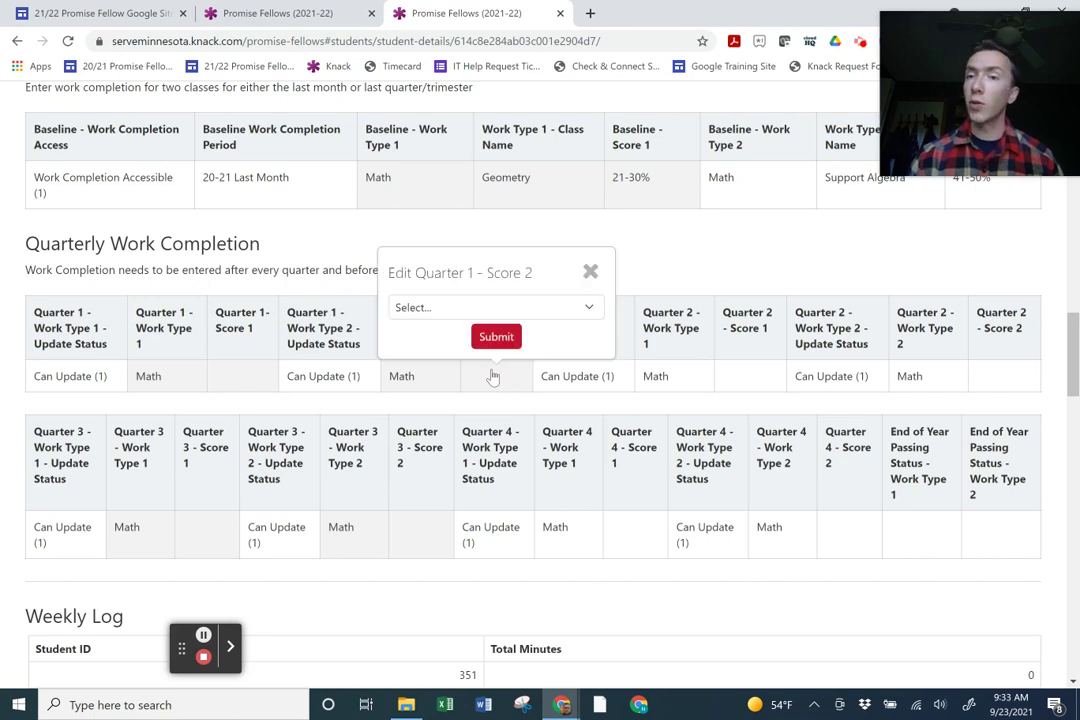
left_click(590, 272)
scroll(590, 292, "down", 8)
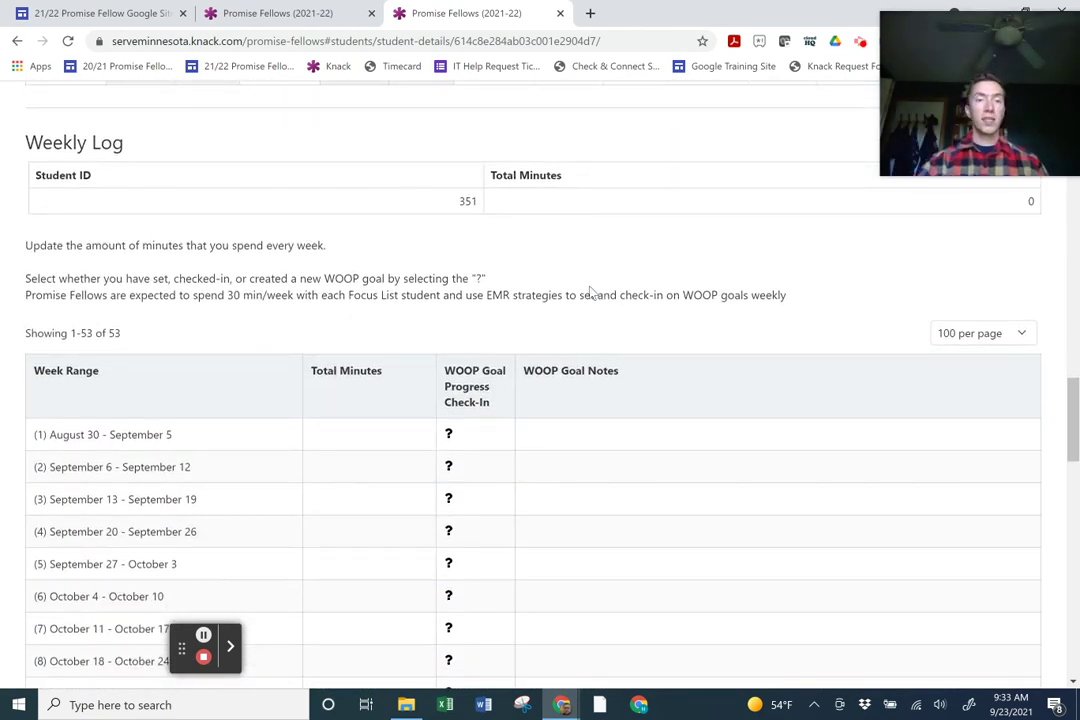
scroll(642, 240, "down", 3)
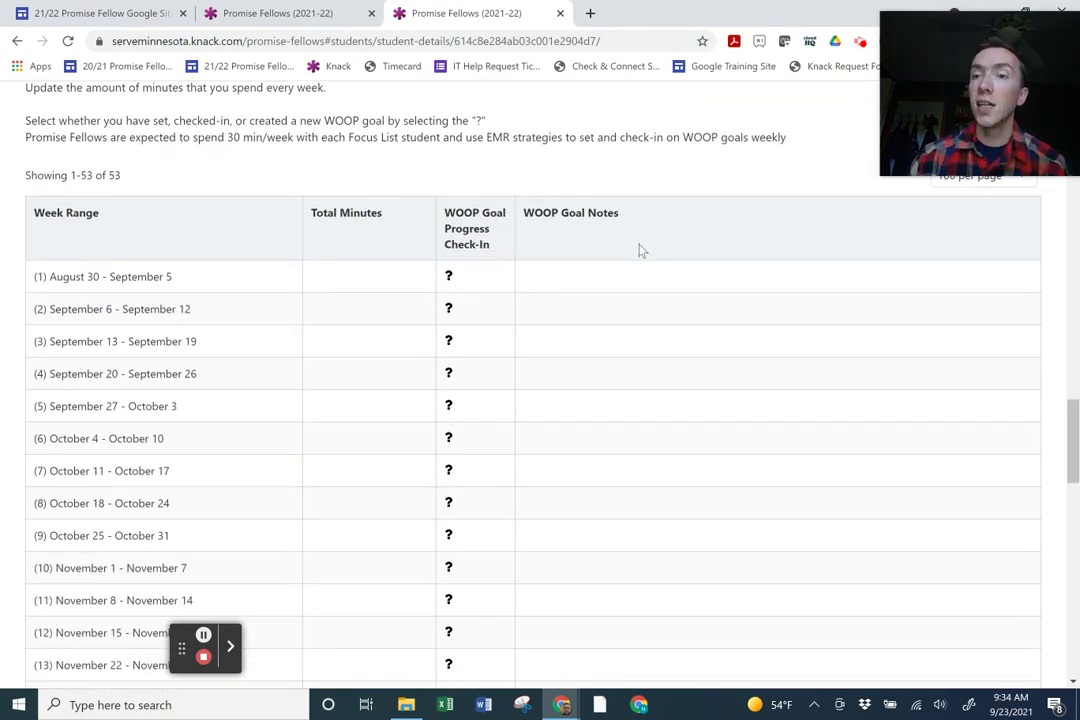
scroll(640, 250, "up", 4)
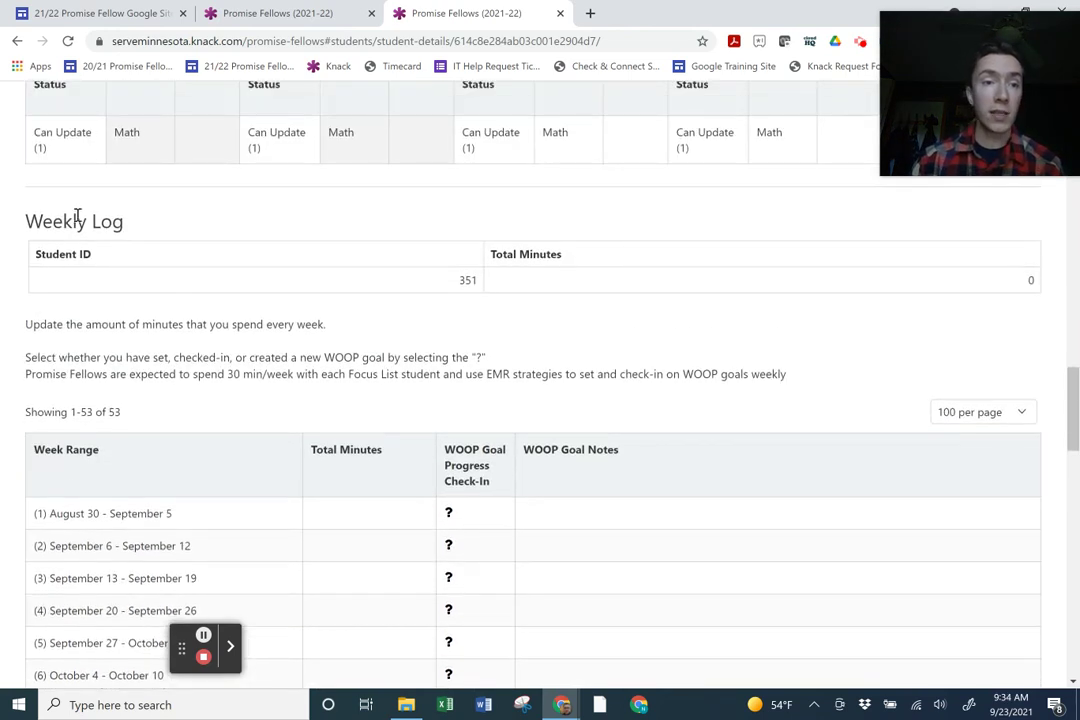
left_click_drag(18, 228, 118, 220)
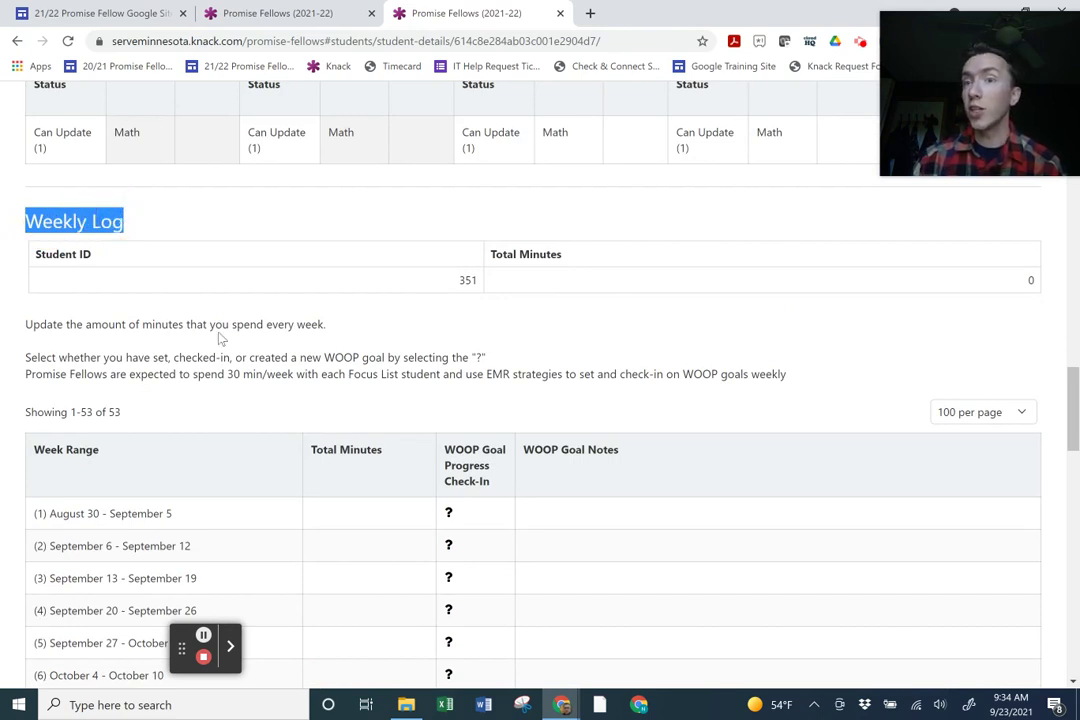
scroll(221, 338, "down", 4)
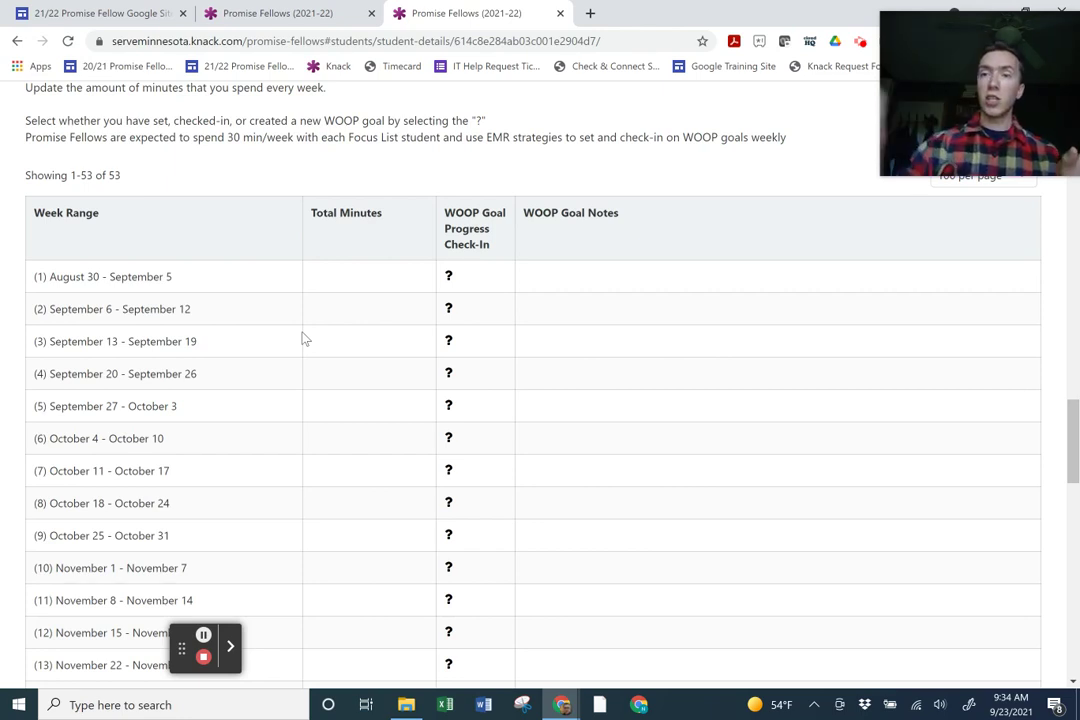
Log 60 total minutes for the September 27 – October 3 week.
left_click(341, 408)
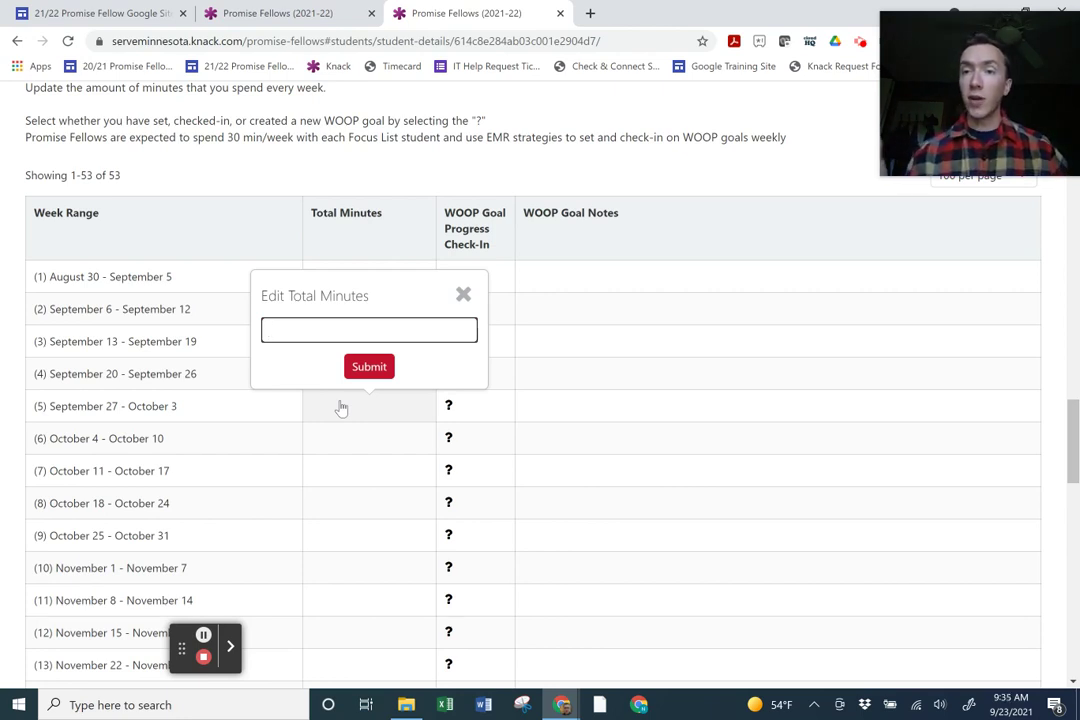
type("60")
left_click(374, 366)
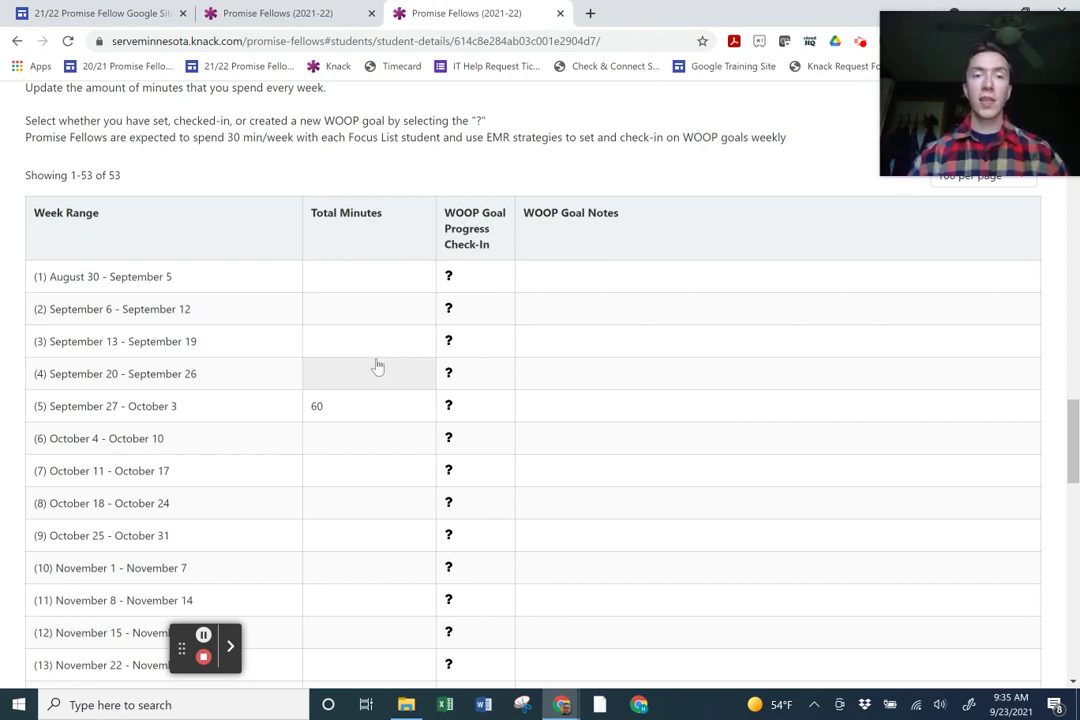
Log 90 total minutes for October 4 – October 10, correcting the mistyped 30.
left_click(358, 451)
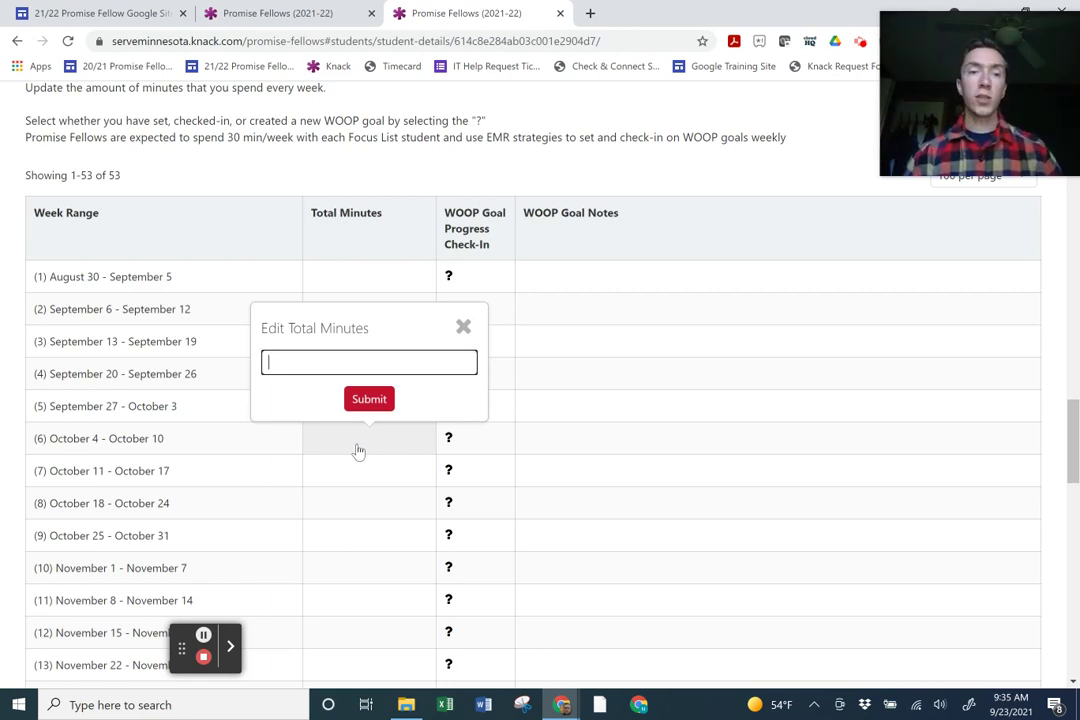
type("30")
left_click(348, 394)
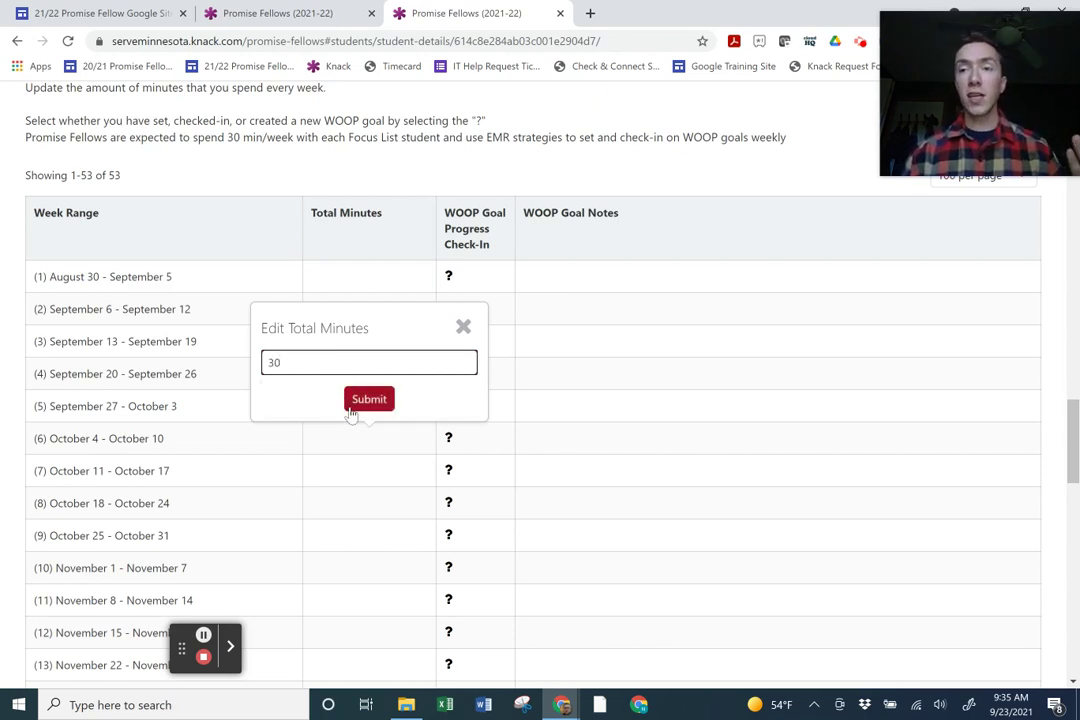
double_click(277, 363)
type("90")
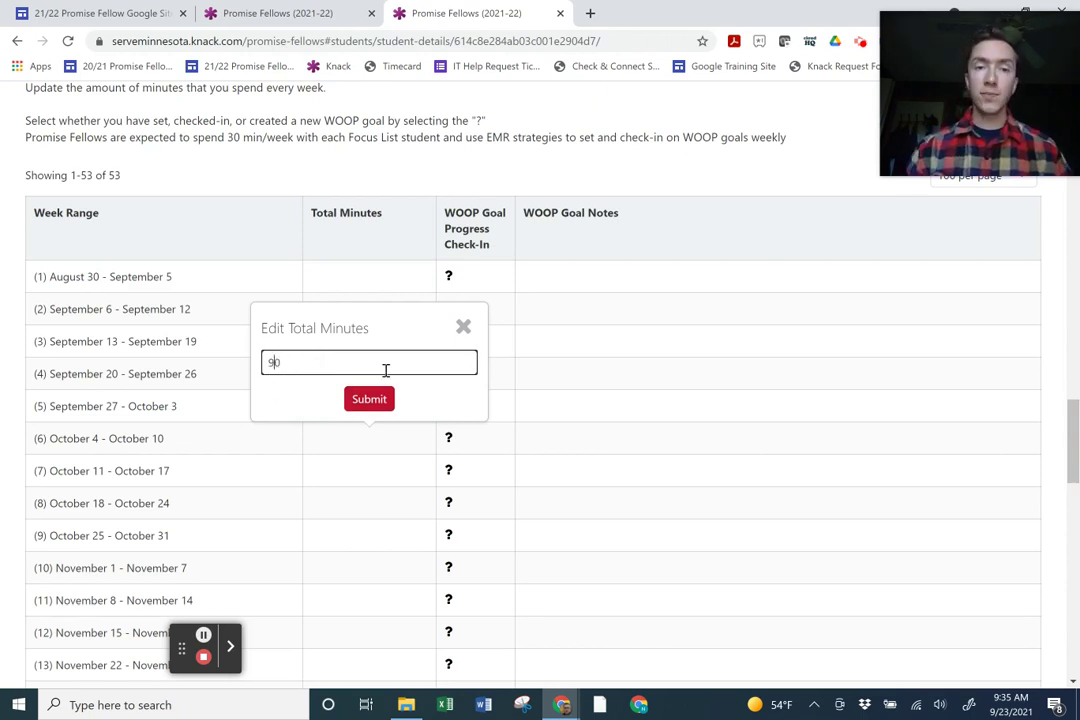
left_click(382, 404)
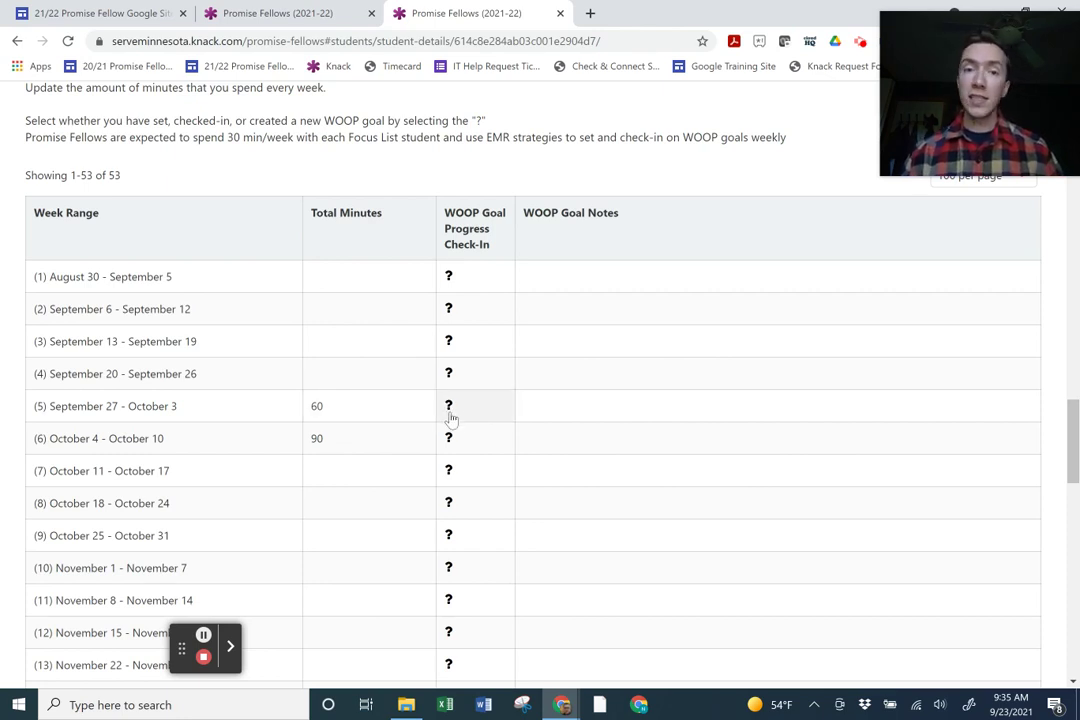
left_click(488, 259)
left_click_drag(488, 259, 441, 222)
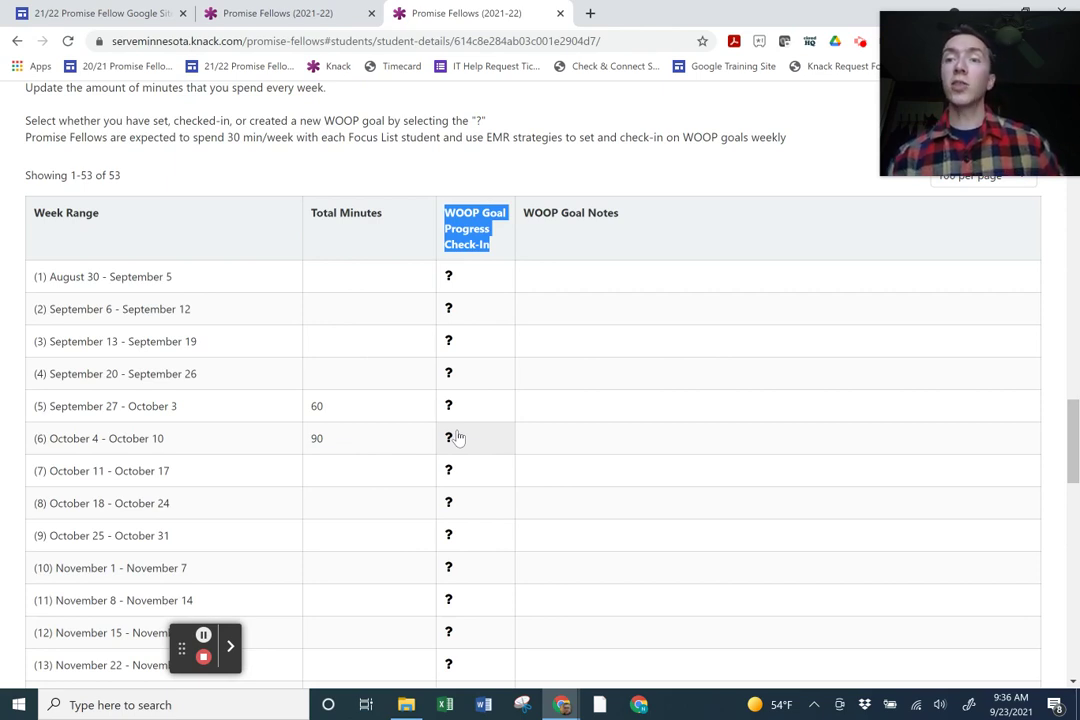
left_click(451, 437)
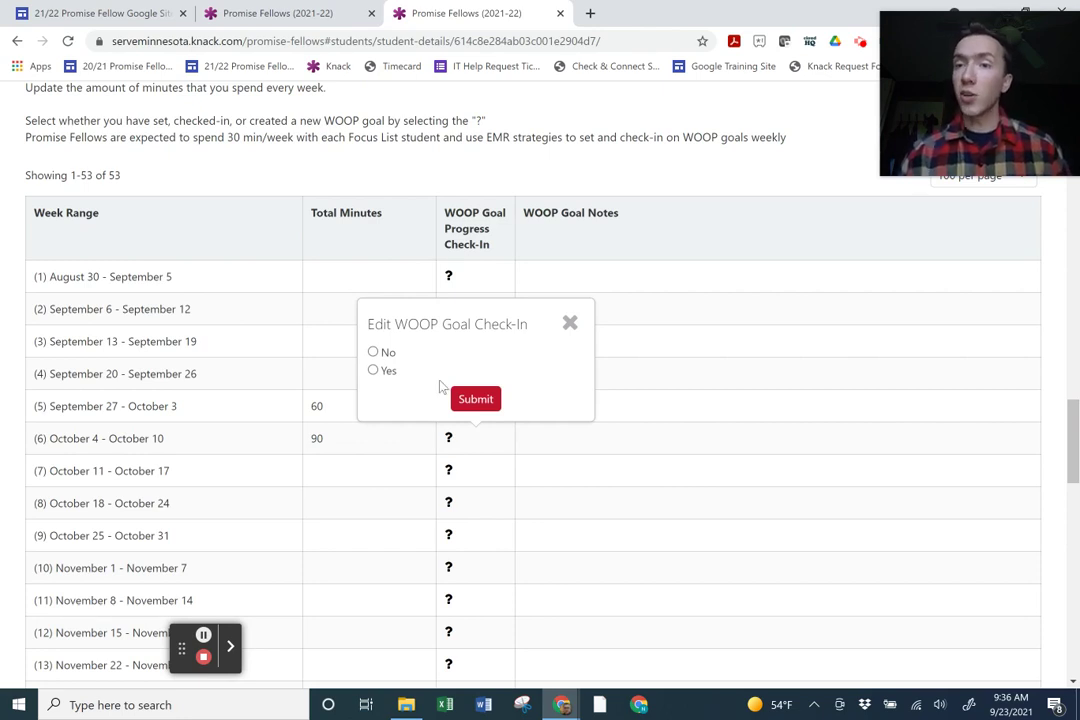
left_click(569, 322)
scroll(564, 364, "down", 3)
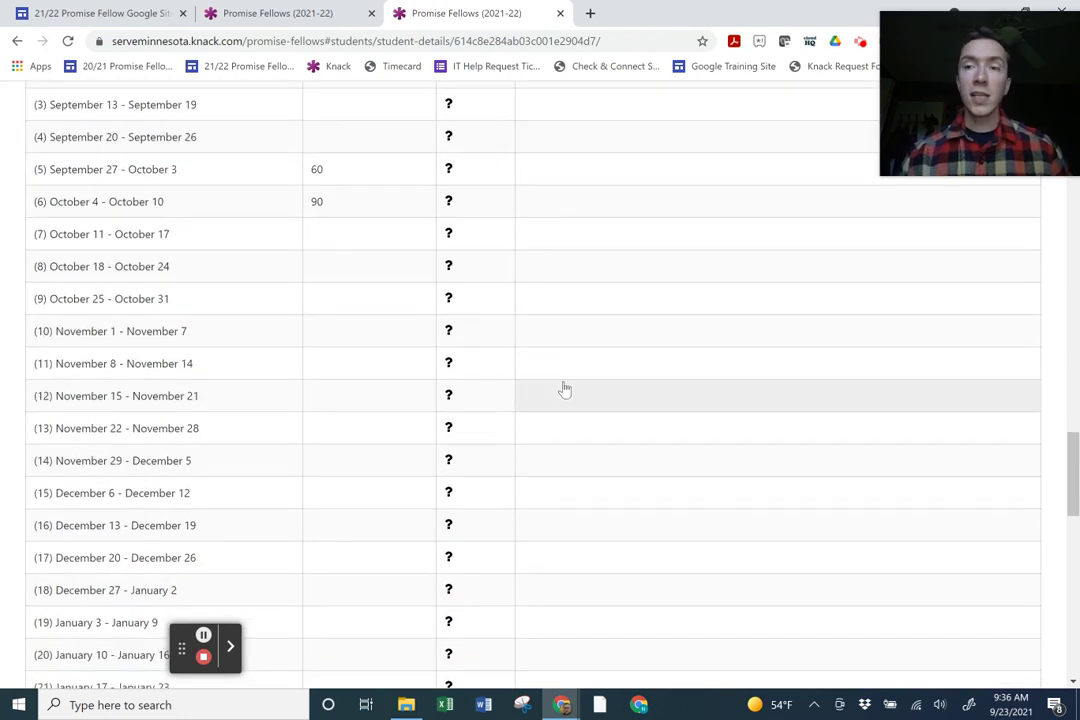